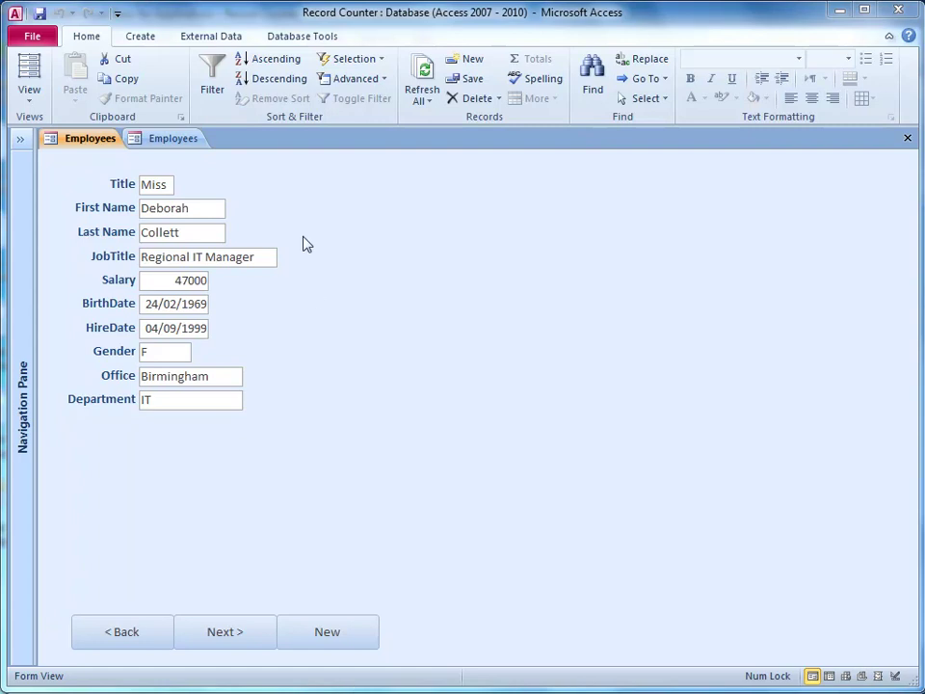
# On the finished example form, step forward three records and back one to watch the 'Record X of 1084' counter, then close it.
pyautogui.click(183, 140)
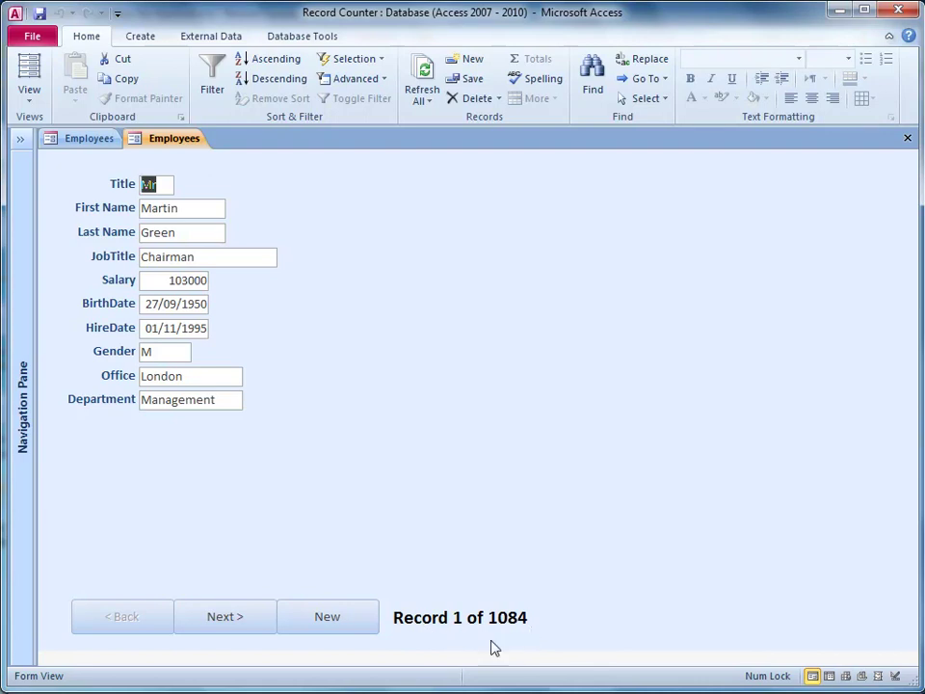
pyautogui.click(234, 620)
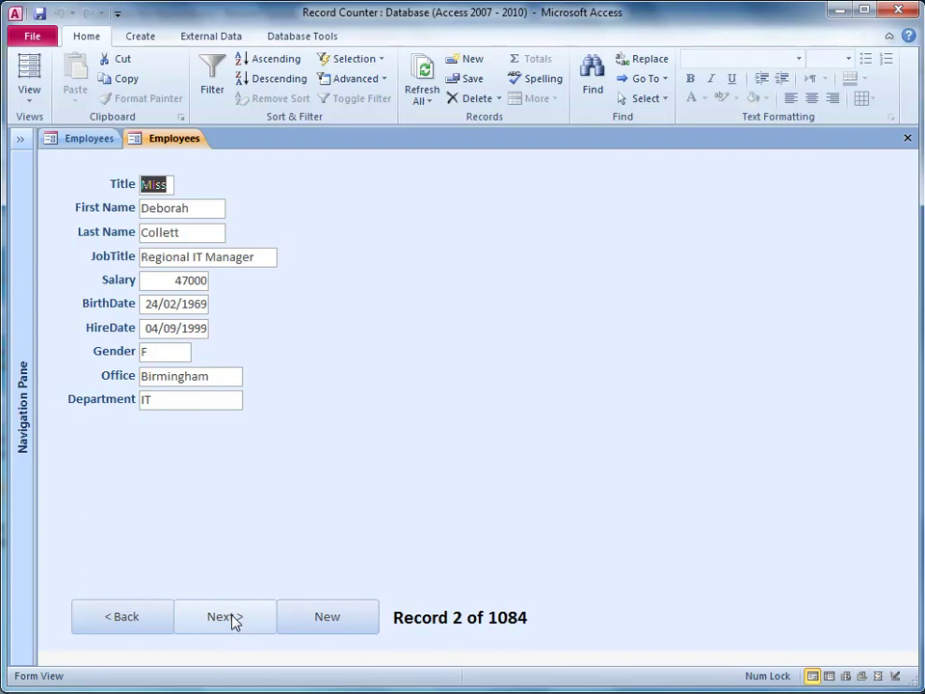
pyautogui.click(233, 617)
pyautogui.click(232, 617)
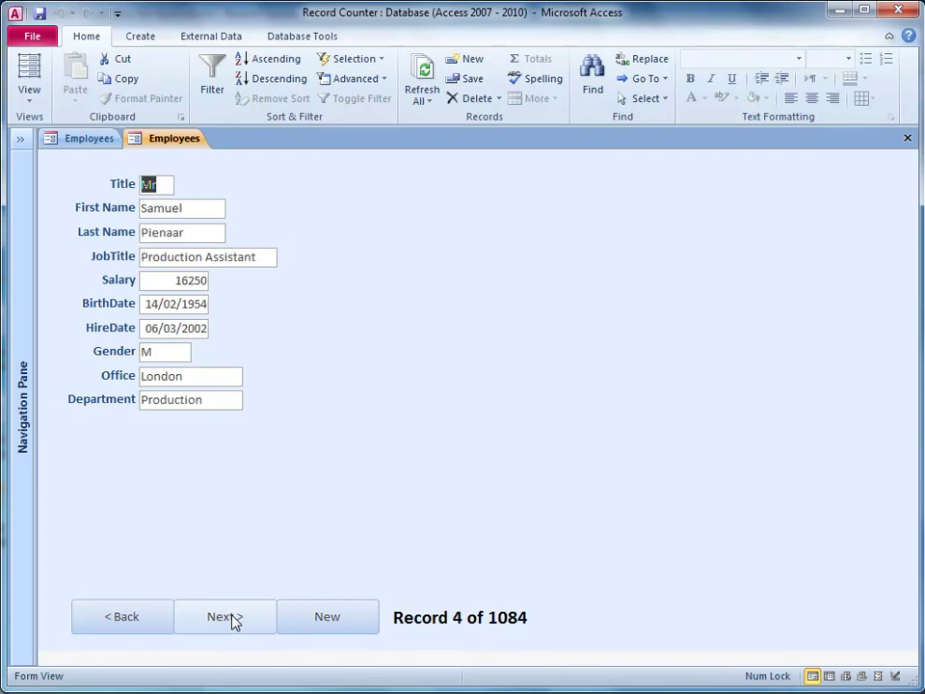
pyautogui.click(147, 625)
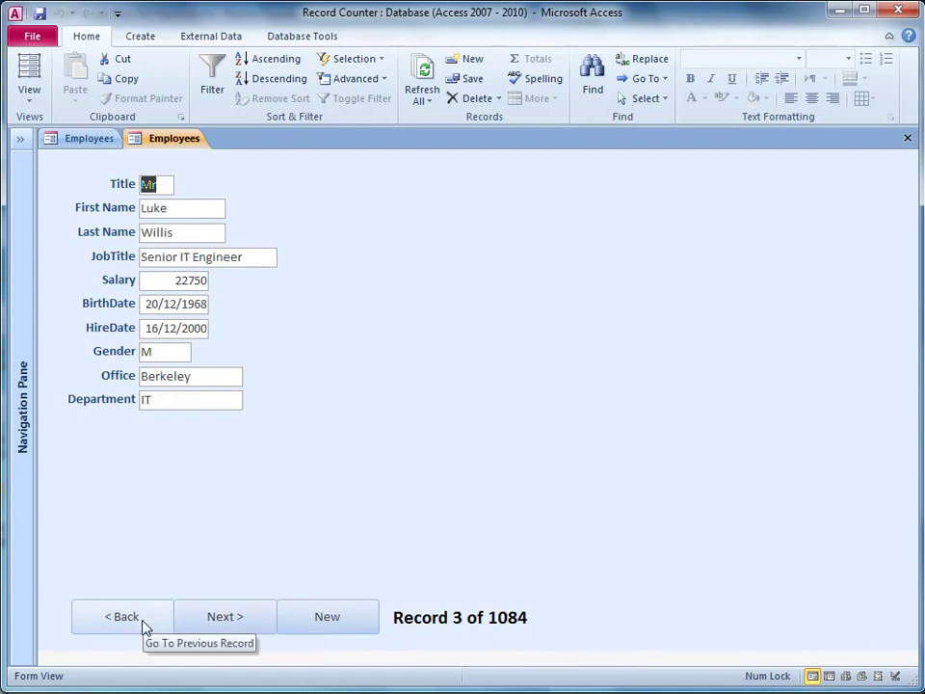
pyautogui.click(907, 138)
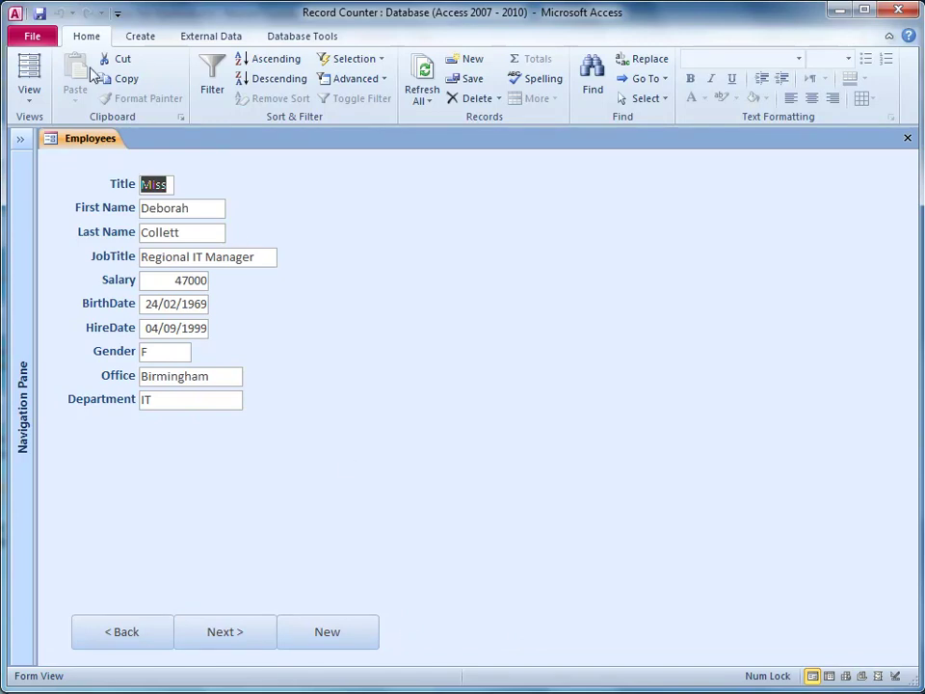
# Switch the frmEmployees form to Design View.
pyautogui.click(36, 100)
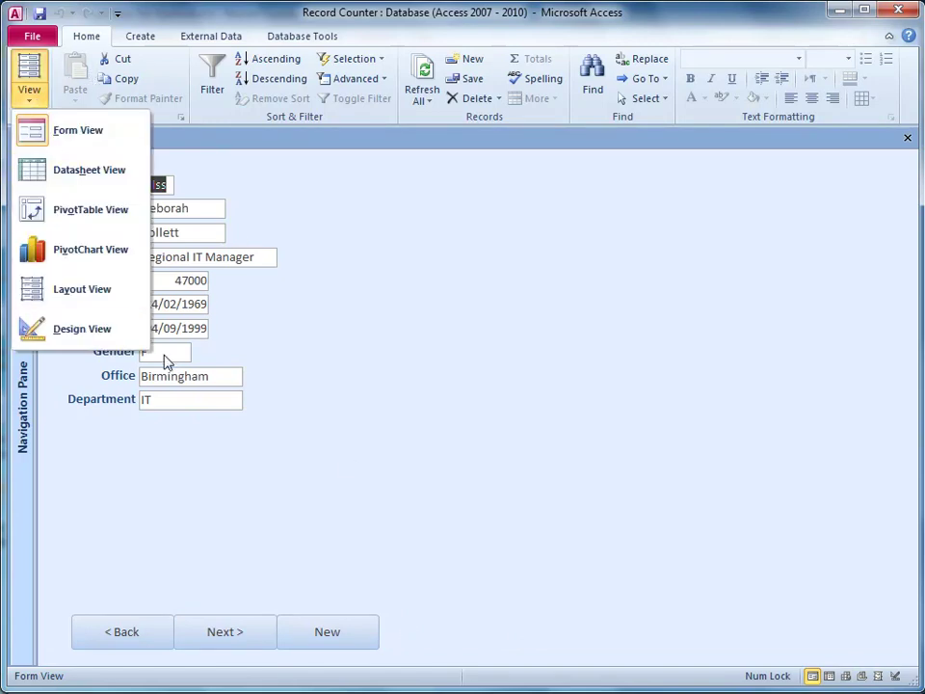
pyautogui.click(116, 331)
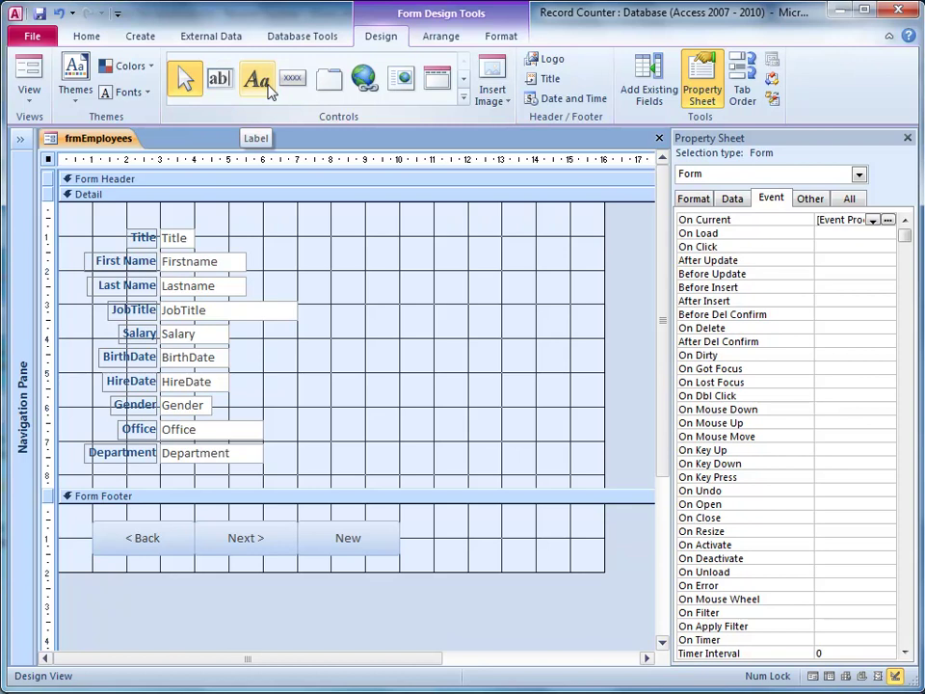
# Place a 'Record Counter' label in the footer beside New and ignore its unassociated-label error.
pyautogui.click(270, 89)
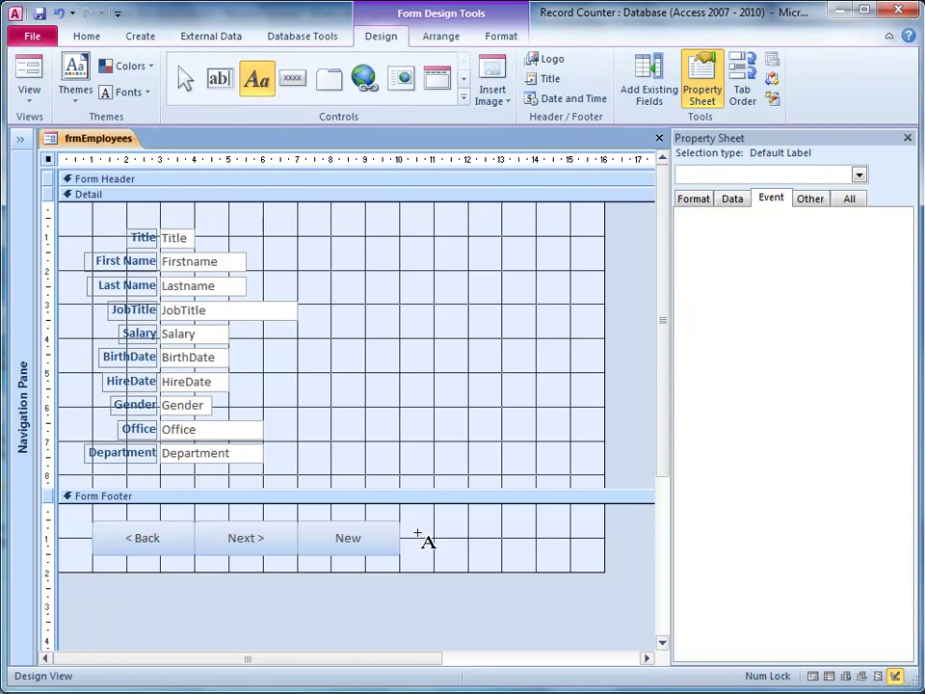
pyautogui.press('Escape')
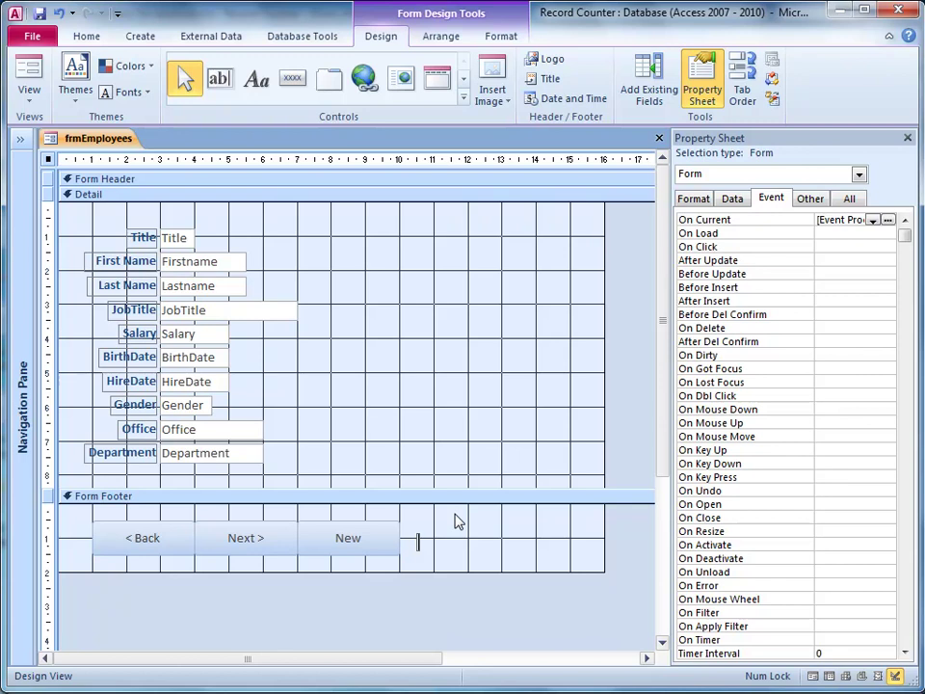
pyautogui.write('Record Counter')
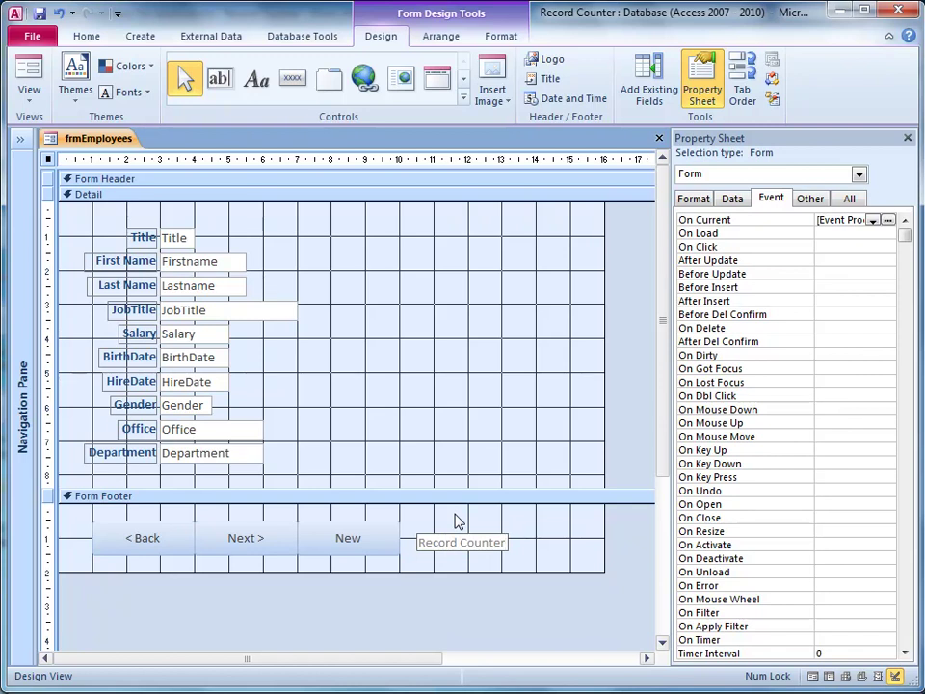
pyautogui.press('Return')
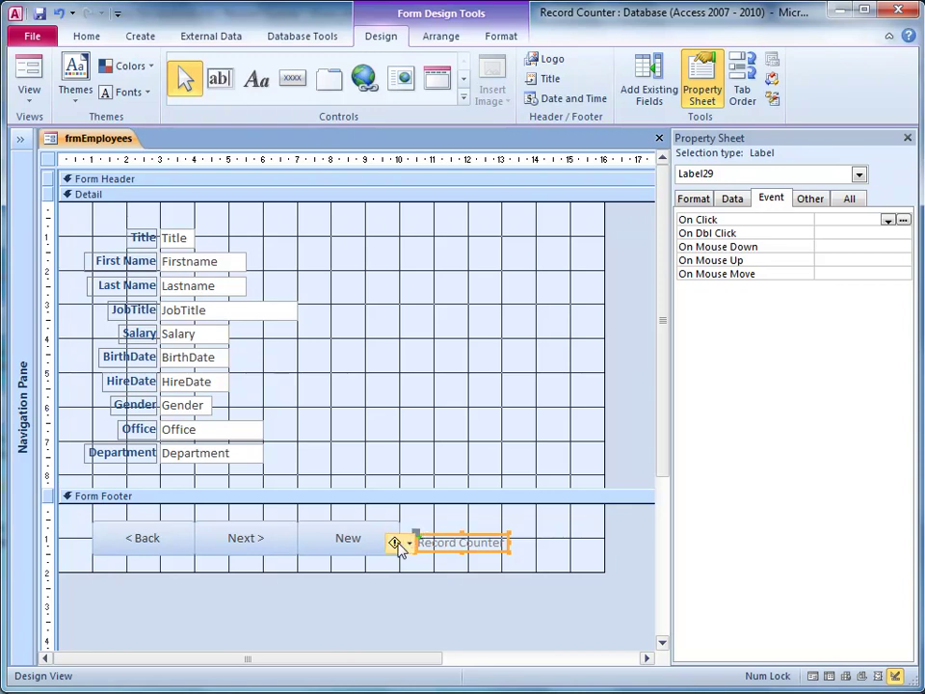
pyautogui.moveTo(400, 547)
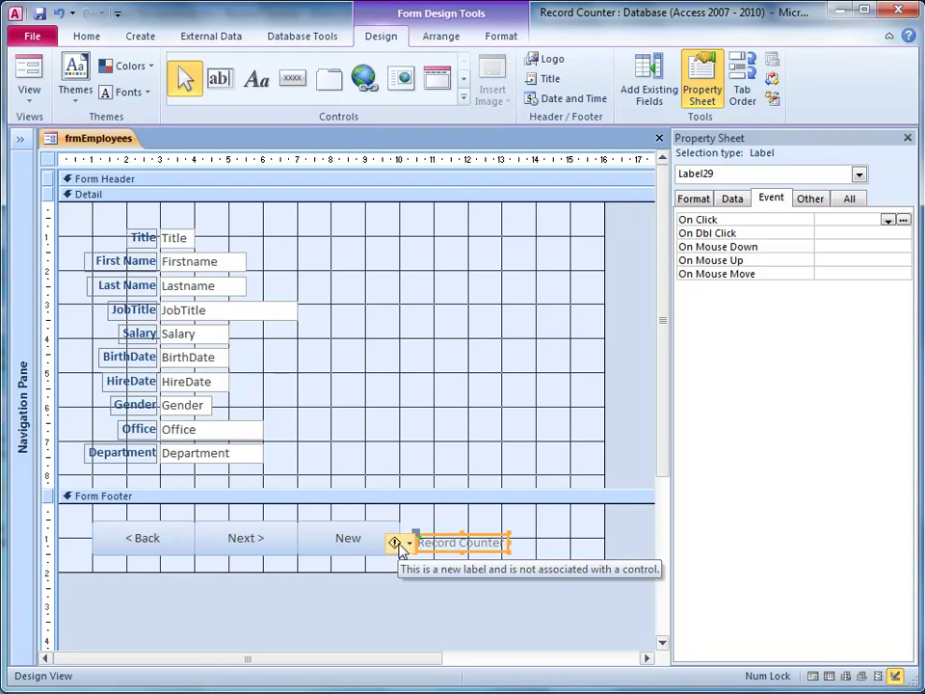
pyautogui.click(405, 544)
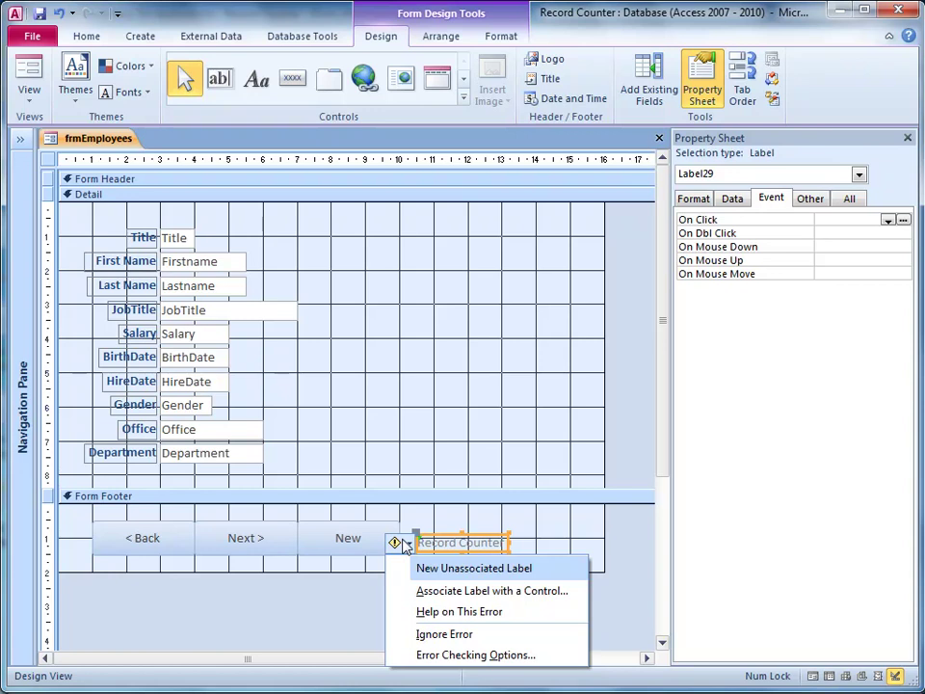
pyautogui.click(482, 635)
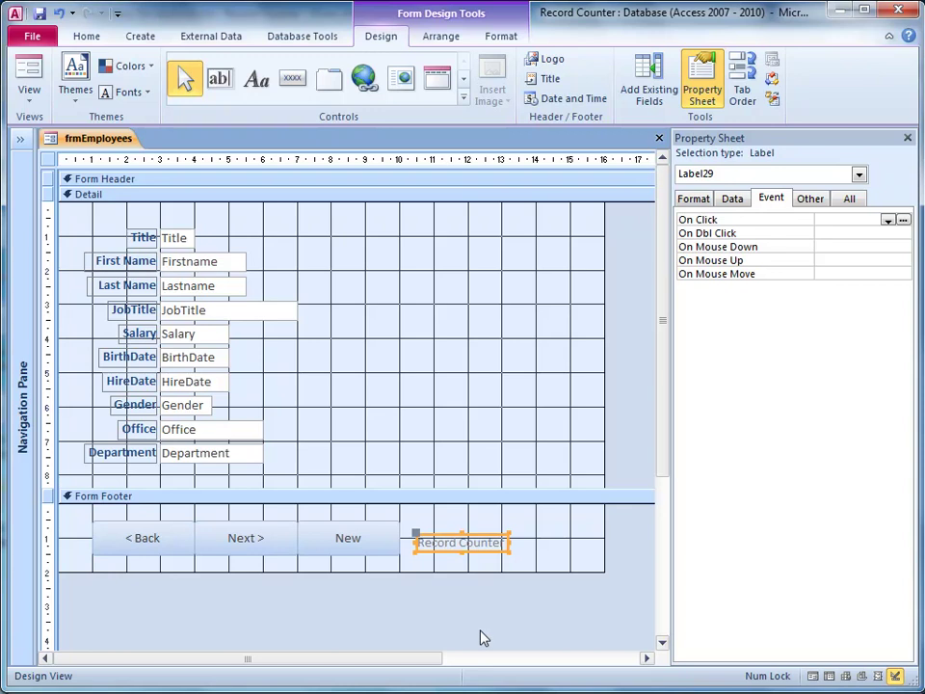
# Switch to Form View to see the static 'Record Counter' text beside New.
pyautogui.click(29, 72)
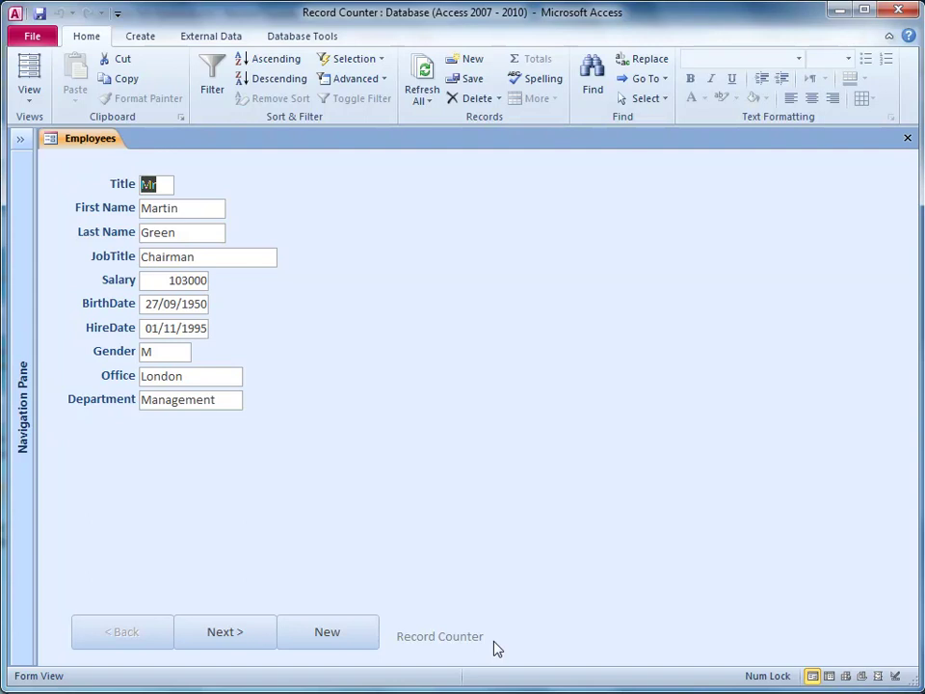
# Back in Design View, format the Record Counter label as size 16, bold, black text.
pyautogui.click(30, 96)
pyautogui.click(82, 332)
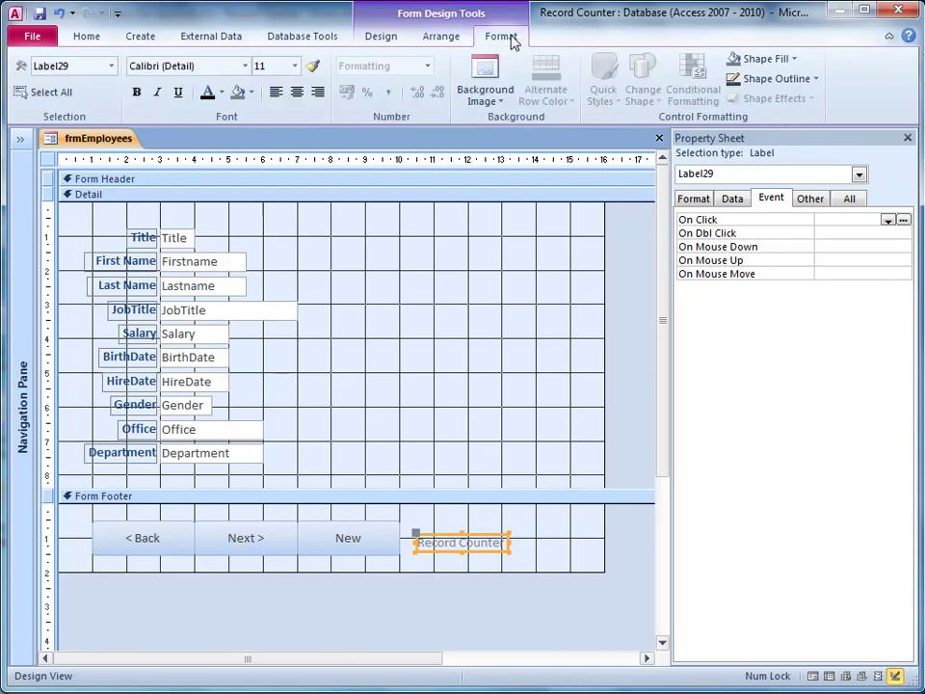
pyautogui.click(294, 67)
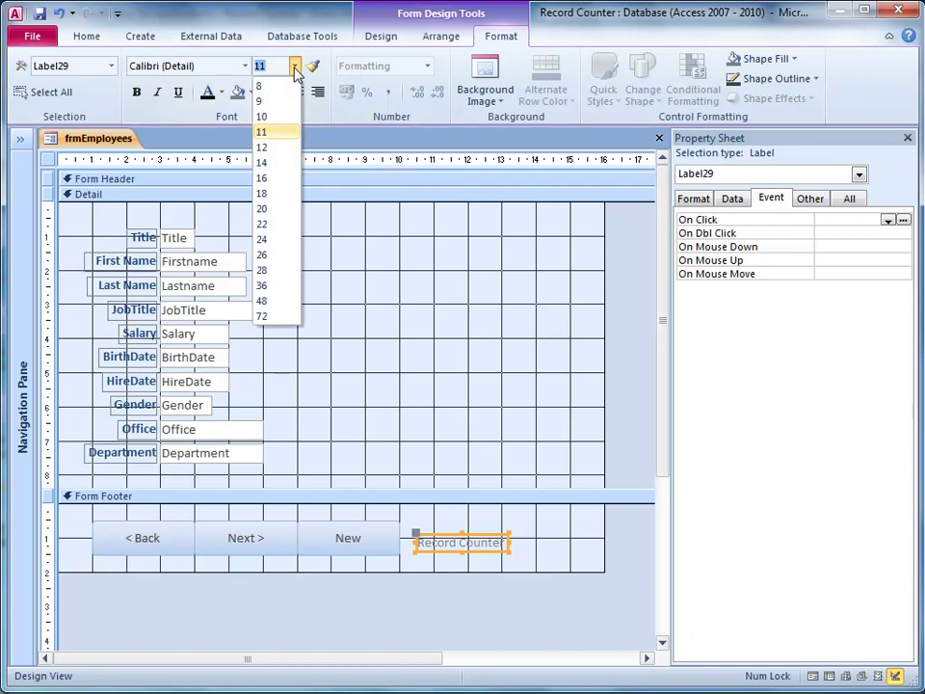
pyautogui.click(271, 180)
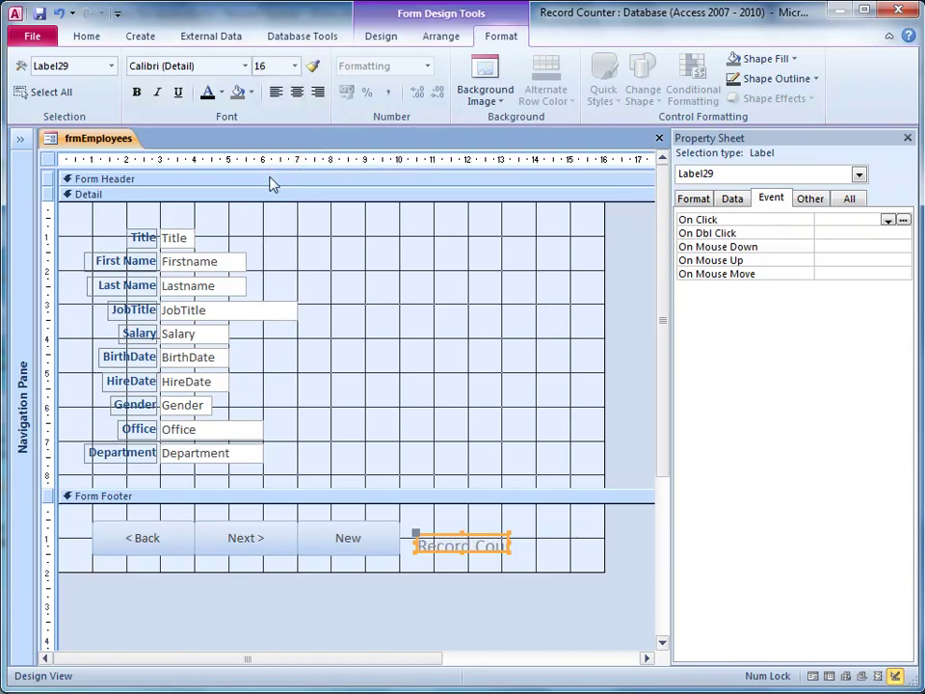
pyautogui.click(137, 92)
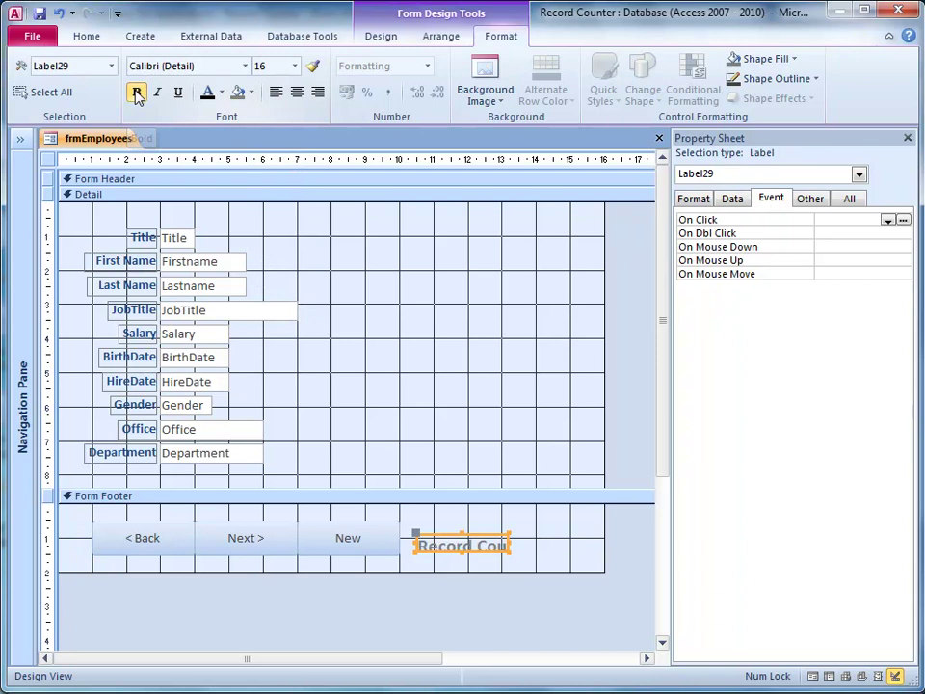
pyautogui.click(223, 93)
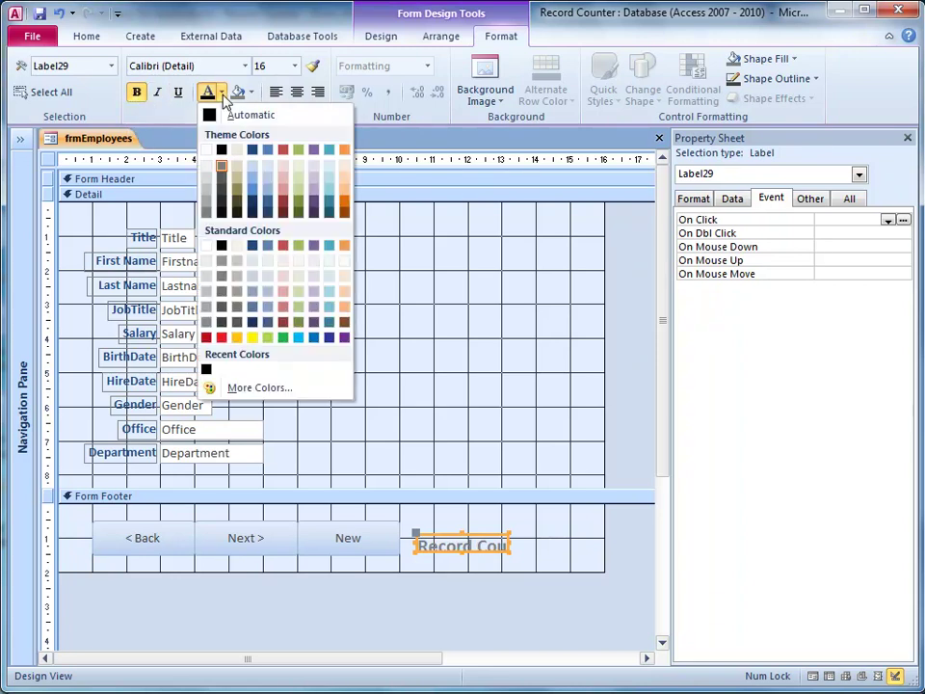
pyautogui.click(221, 150)
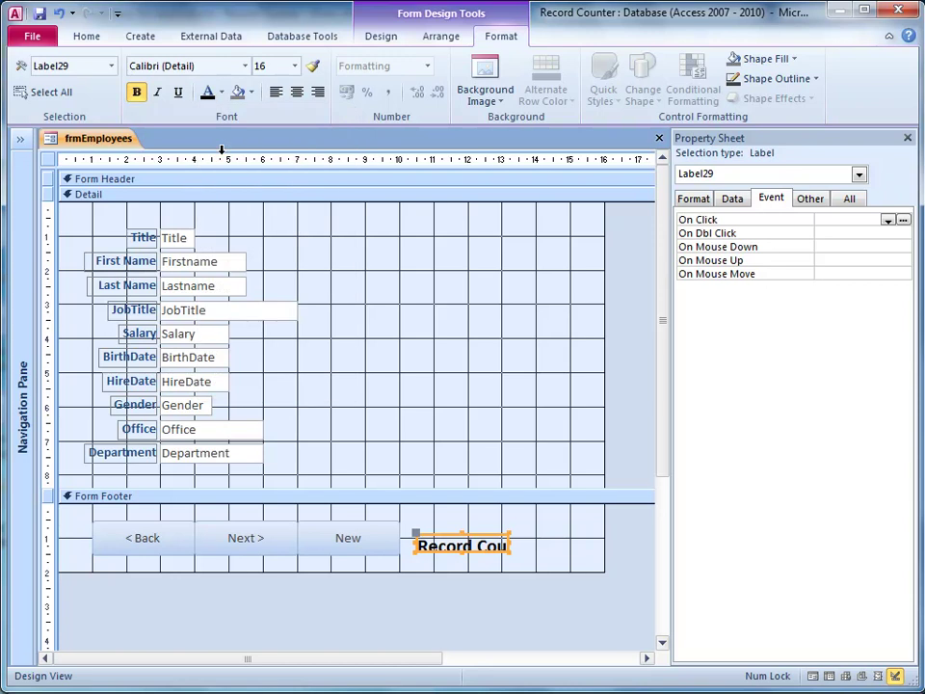
# Fit the Record Counter label to its text, nudge it up and left, and widen it rightward.
pyautogui.doubleClick(505, 550)
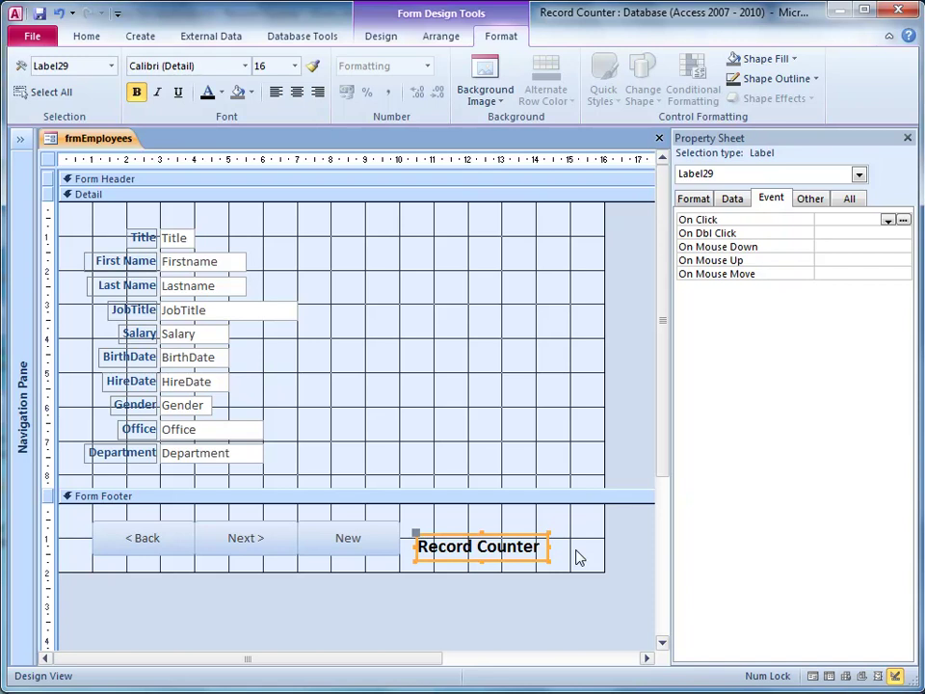
pyautogui.press('Up')
pyautogui.press('Up')
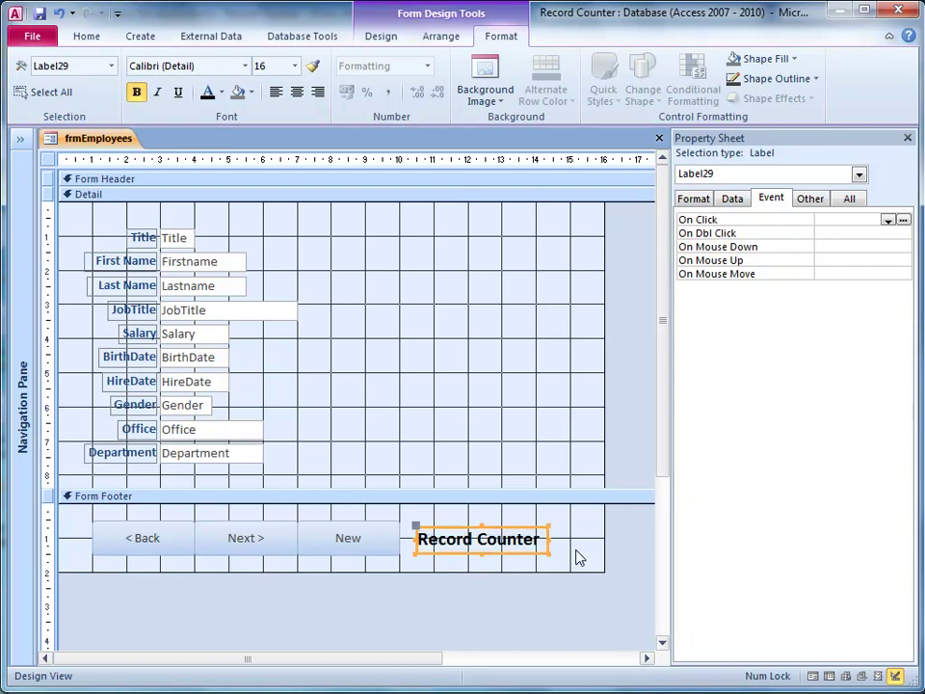
pyautogui.press('Left')
pyautogui.press('Left')
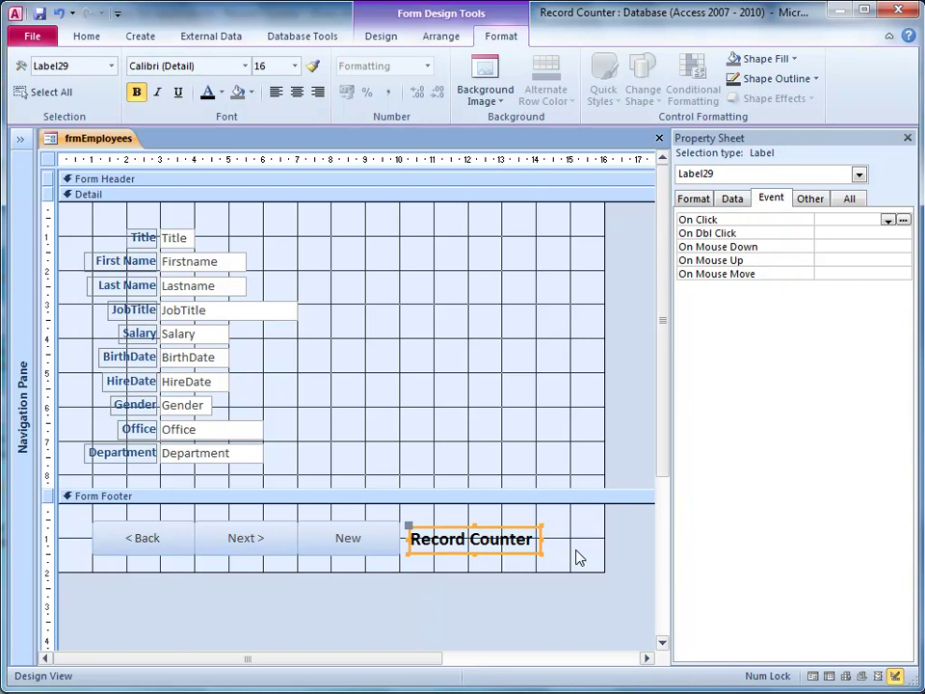
pyautogui.hotkey('shift', 'Right')
pyautogui.hotkey('shift', 'Right')
pyautogui.hotkey('shift', 'Right')
pyautogui.hotkey('shift', 'Right')
pyautogui.press('F2')
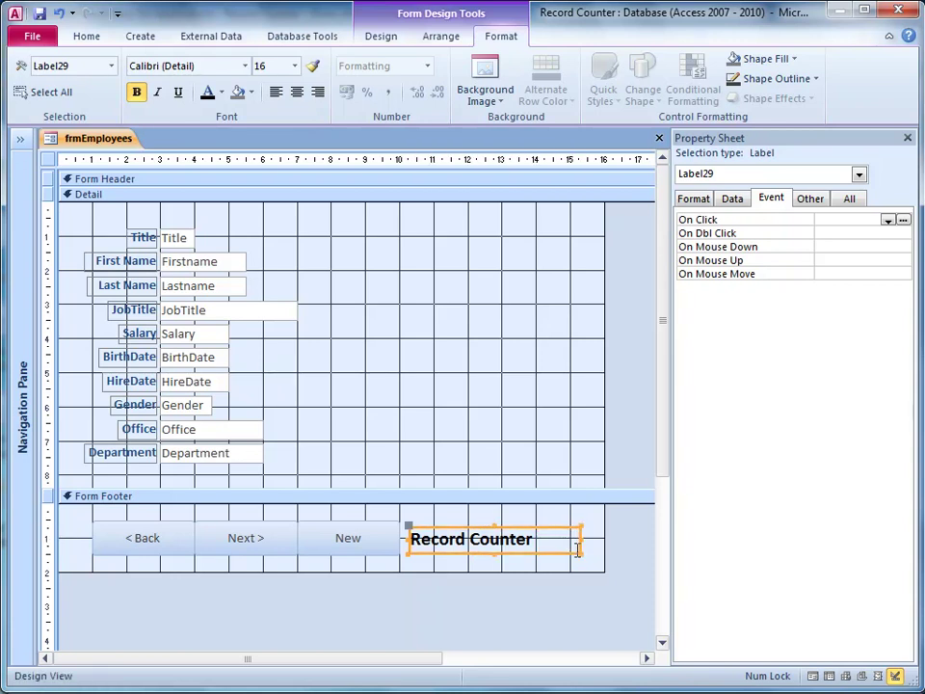
pyautogui.press('Return')
pyautogui.hotkey('shift', 'Right')
pyautogui.hotkey('shift', 'Right')
pyautogui.hotkey('shift', 'Right')
pyautogui.hotkey('shift', 'Right')
pyautogui.hotkey('shift', 'Right')
pyautogui.click(86, 37)
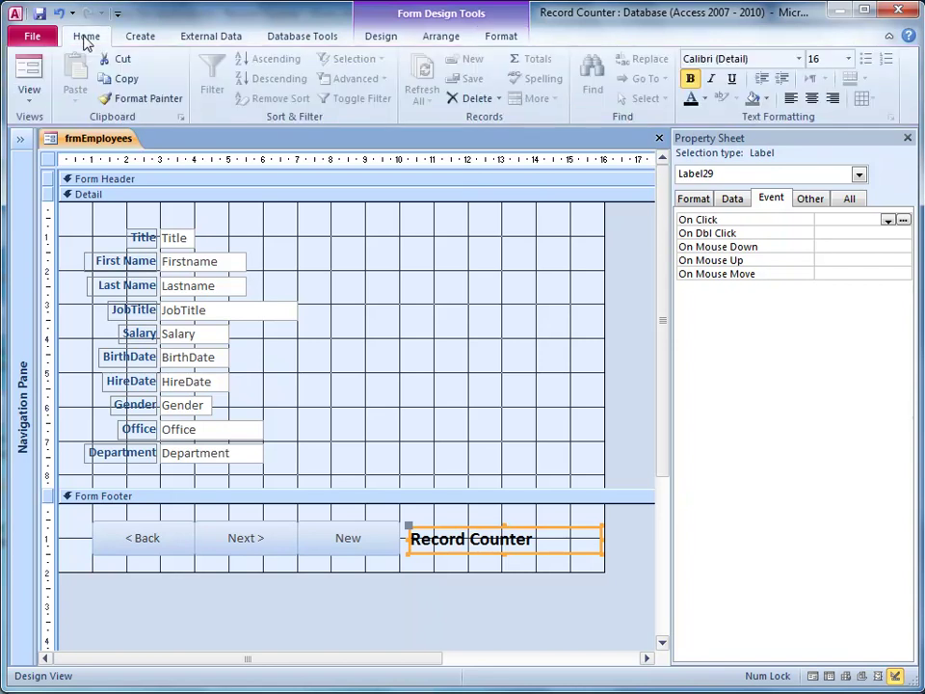
pyautogui.click(29, 78)
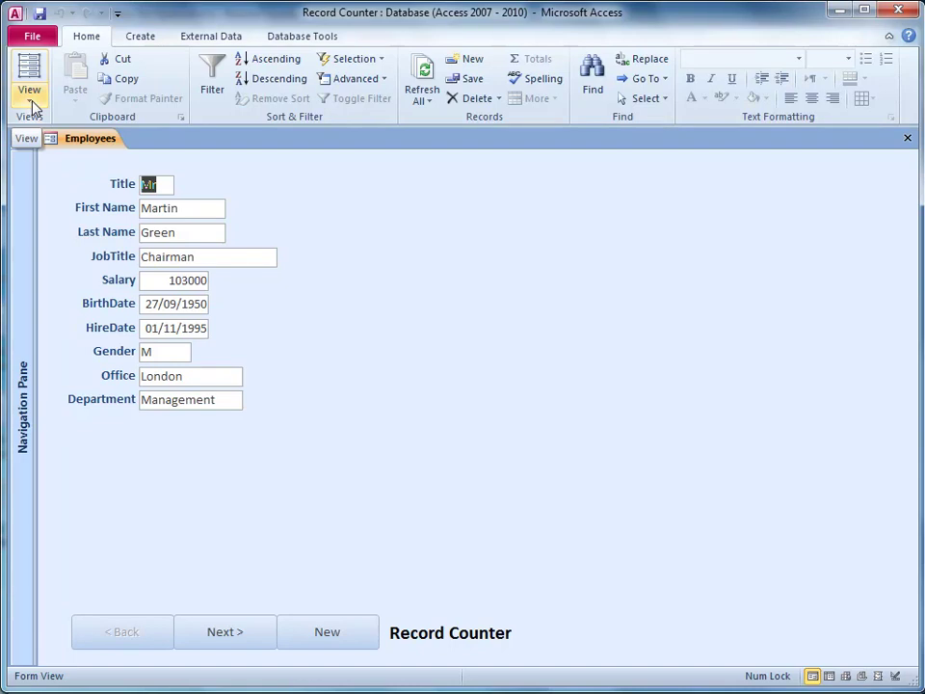
pyautogui.click(32, 109)
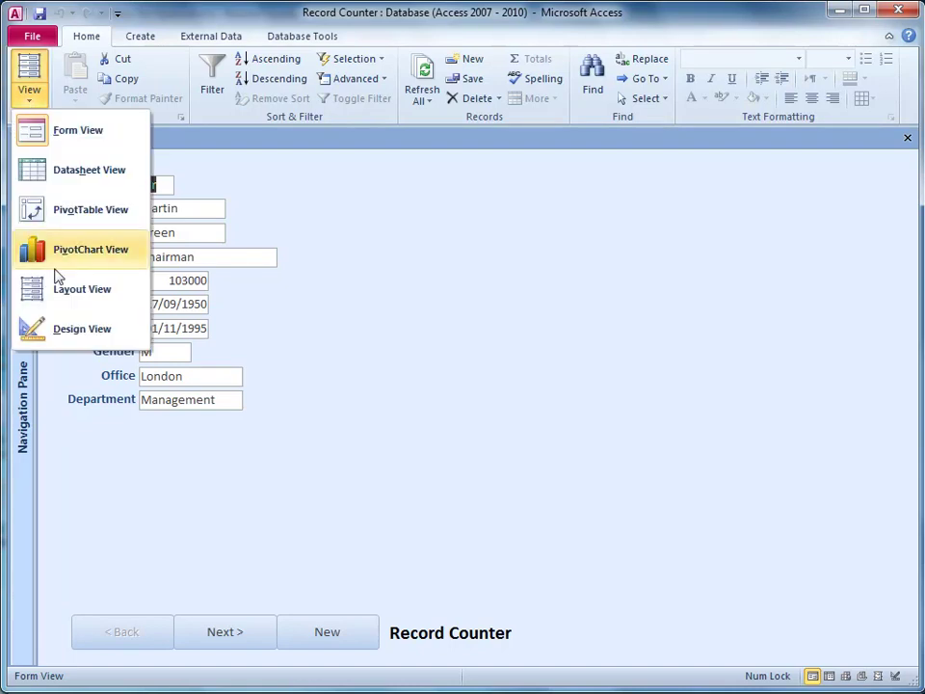
pyautogui.click(77, 332)
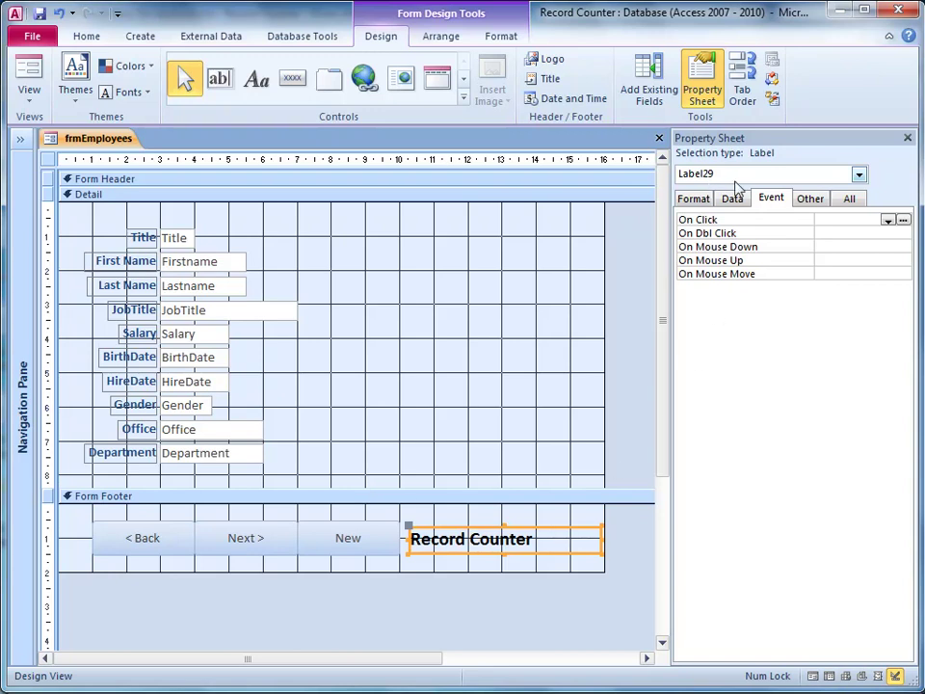
# Change the label's Name property from Label29 to lblRecordCounter.
pyautogui.click(819, 204)
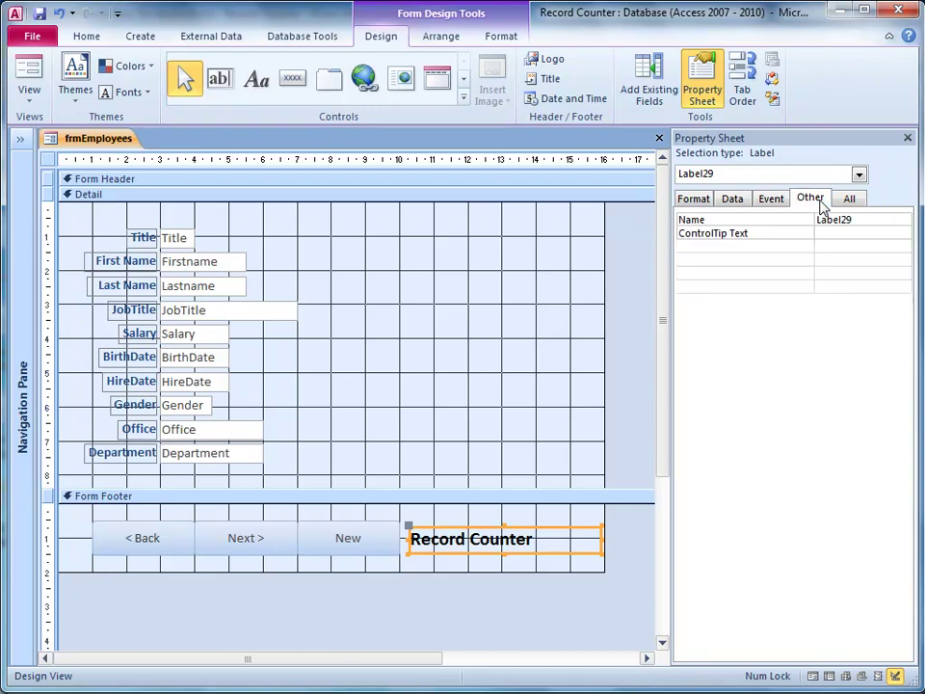
pyautogui.click(792, 226)
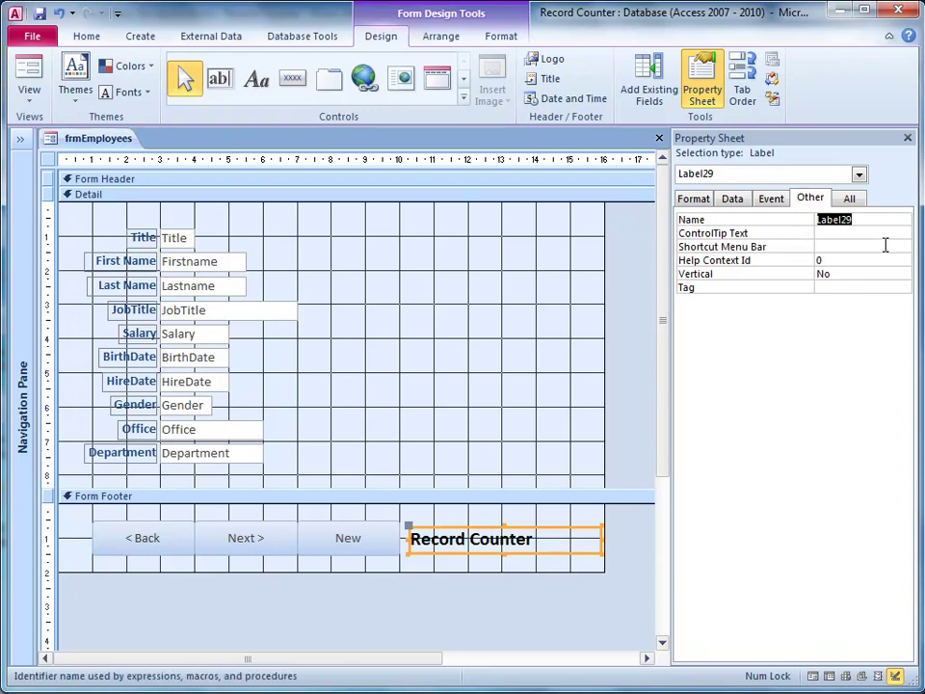
pyautogui.write('lblRecordCounter')
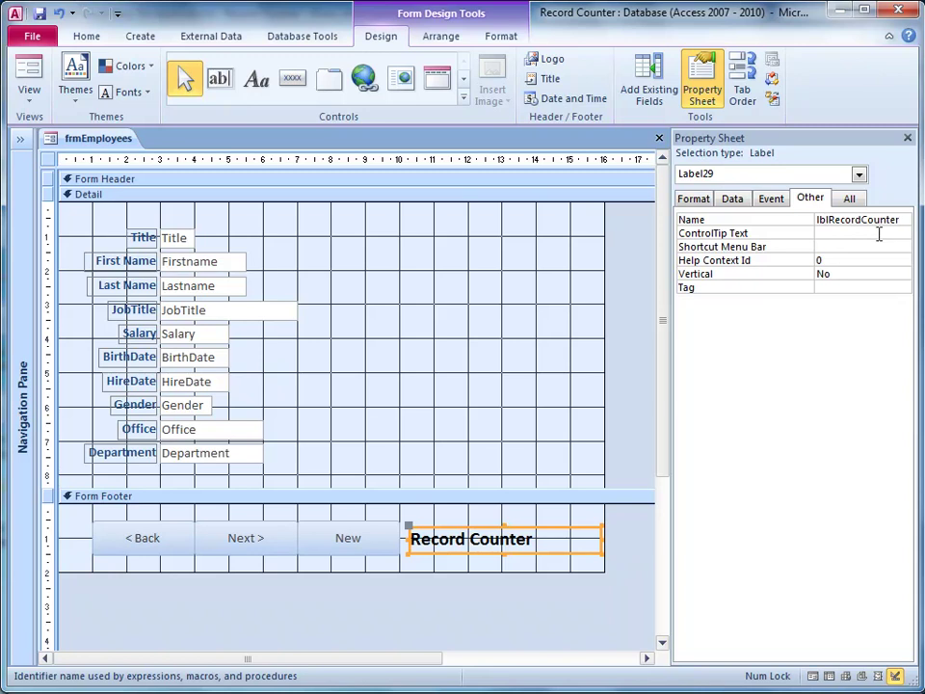
pyautogui.click(877, 231)
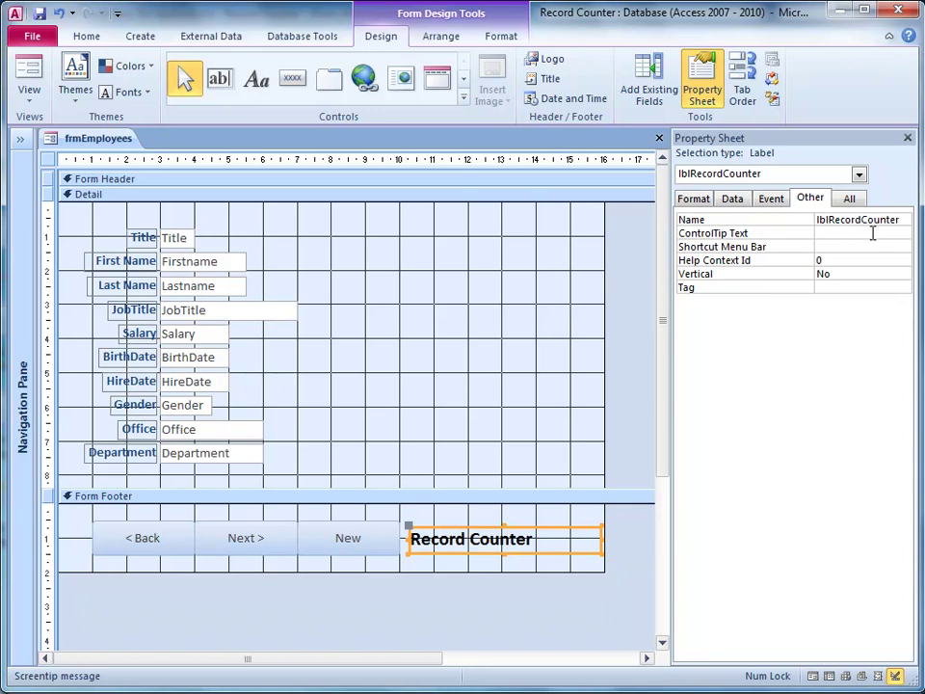
# Select Form in the Property Sheet and open the code for its On Current event.
pyautogui.click(859, 175)
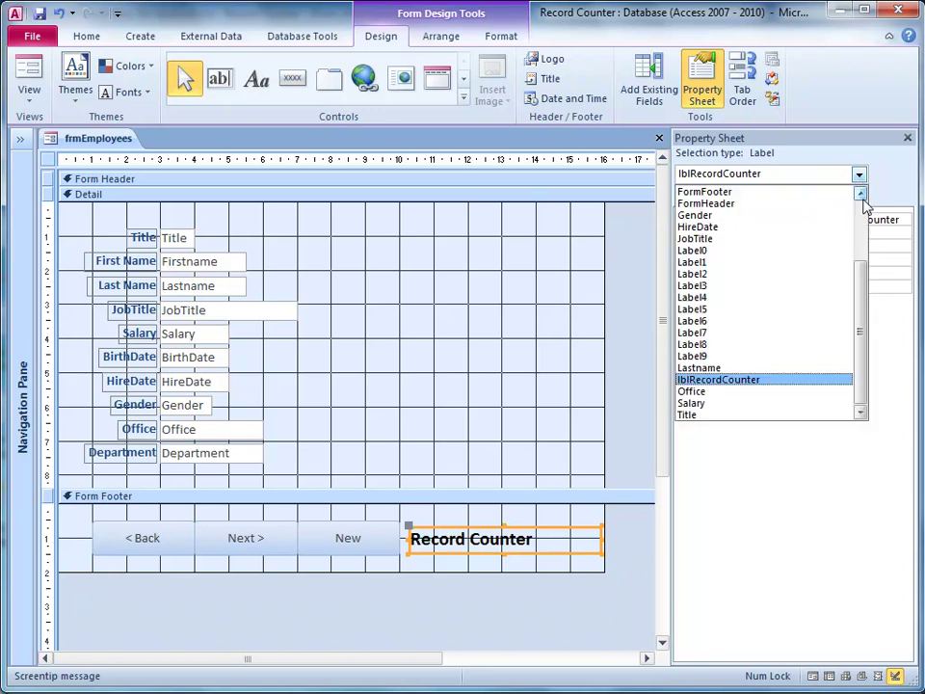
pyautogui.click(862, 193)
pyautogui.click(863, 194)
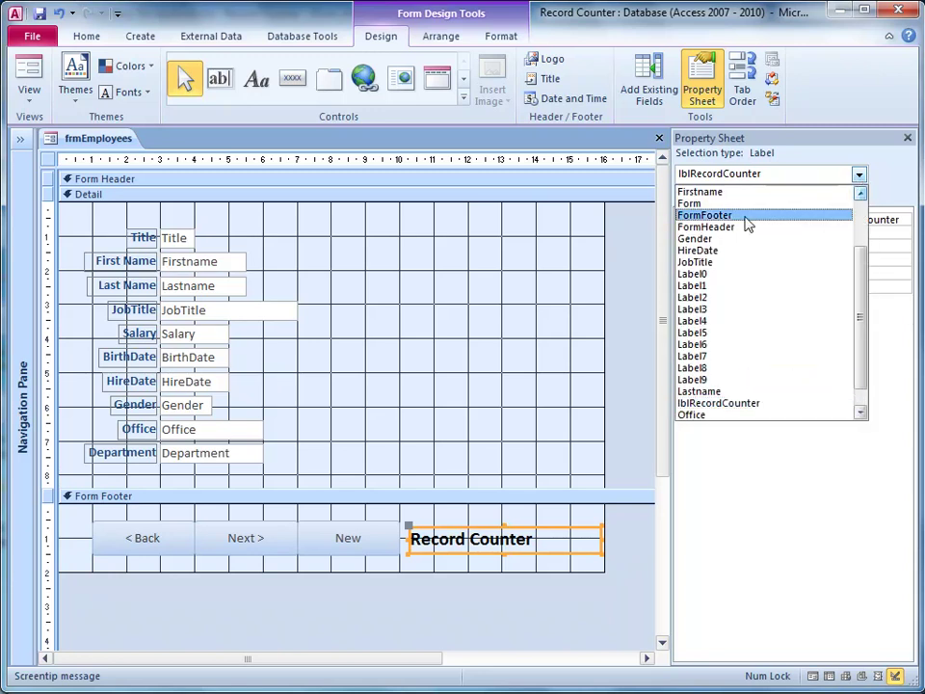
pyautogui.click(714, 206)
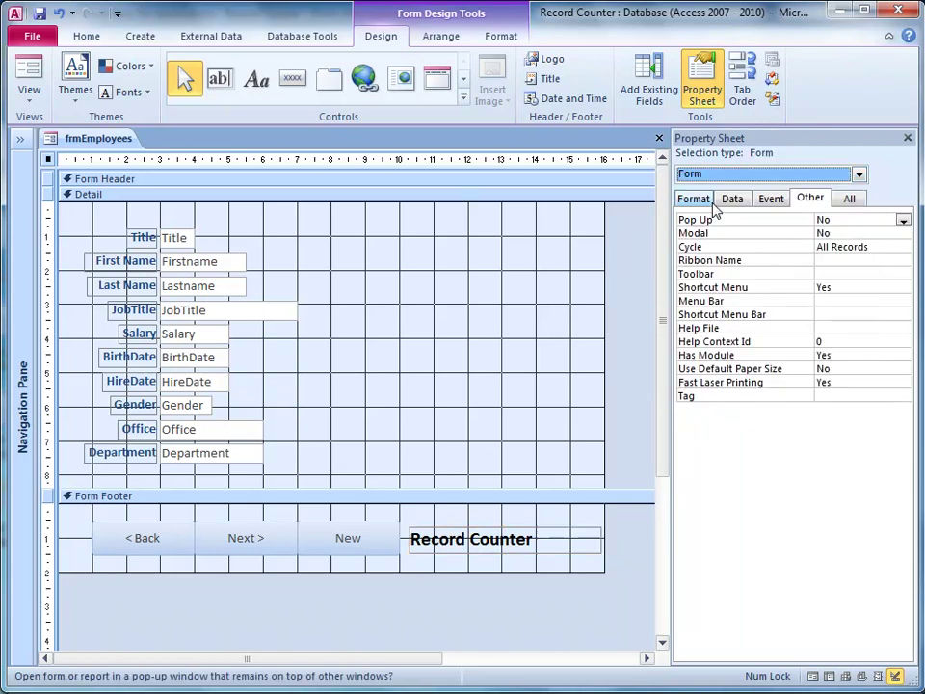
pyautogui.click(781, 200)
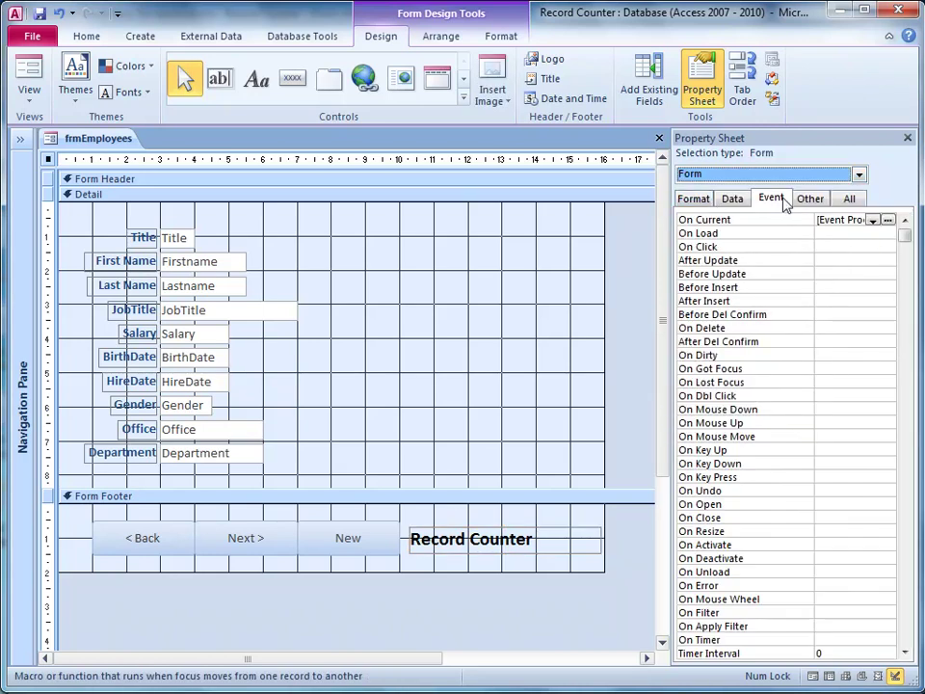
pyautogui.click(888, 220)
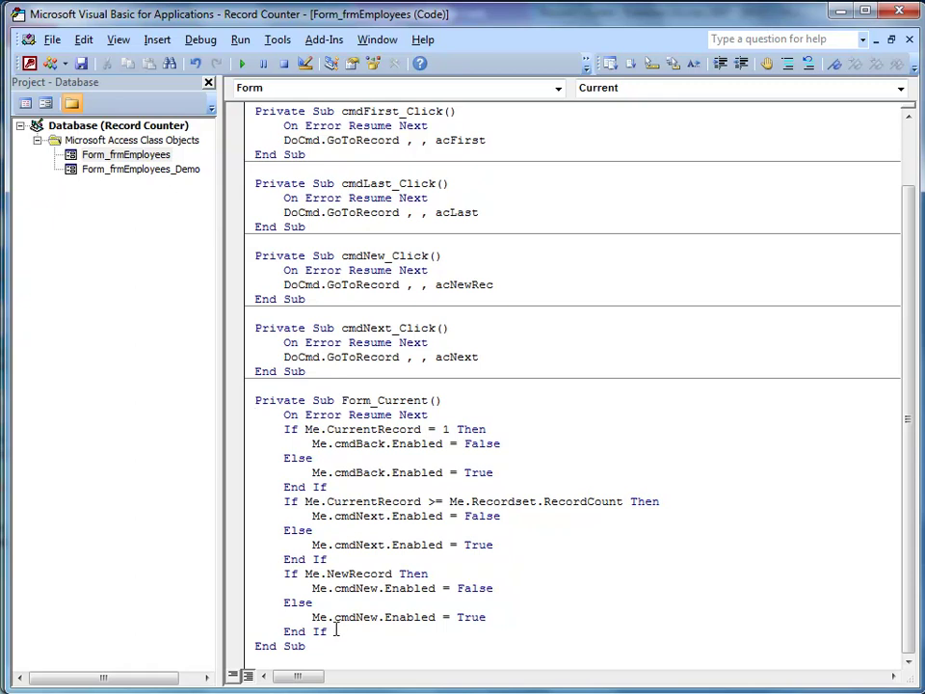
# Insert a blank line after the last End If in Form_Current, before End Sub.
pyautogui.click(335, 630)
pyautogui.press('Return')
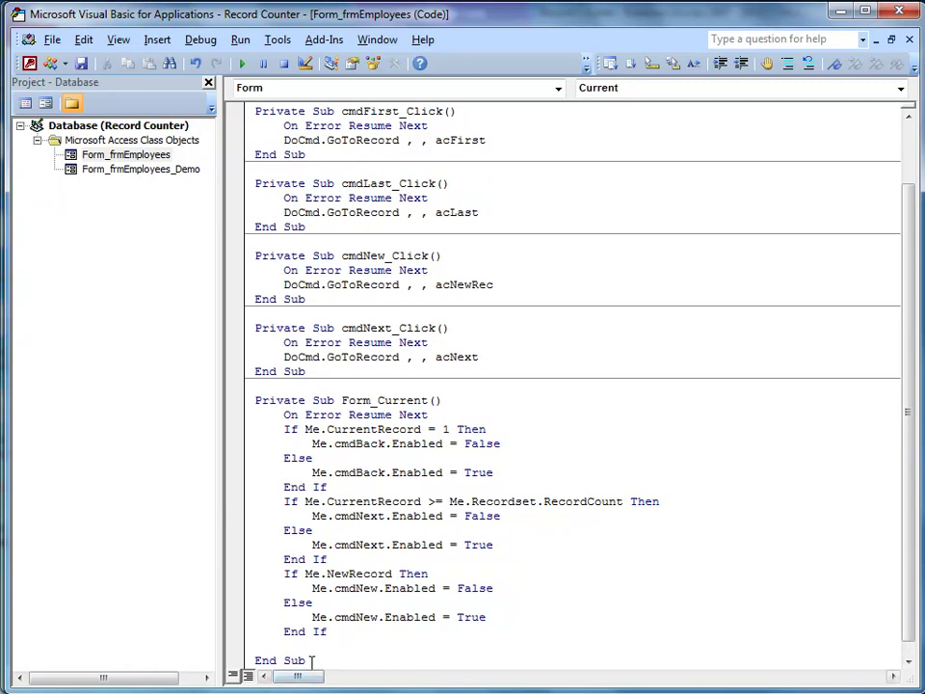
pyautogui.press('Down')
pyautogui.press('Down')
pyautogui.press('Down')
pyautogui.press('Down')
pyautogui.press('Down')
pyautogui.press('Down')
pyautogui.press('Down')
pyautogui.press('Down')
pyautogui.press('Down')
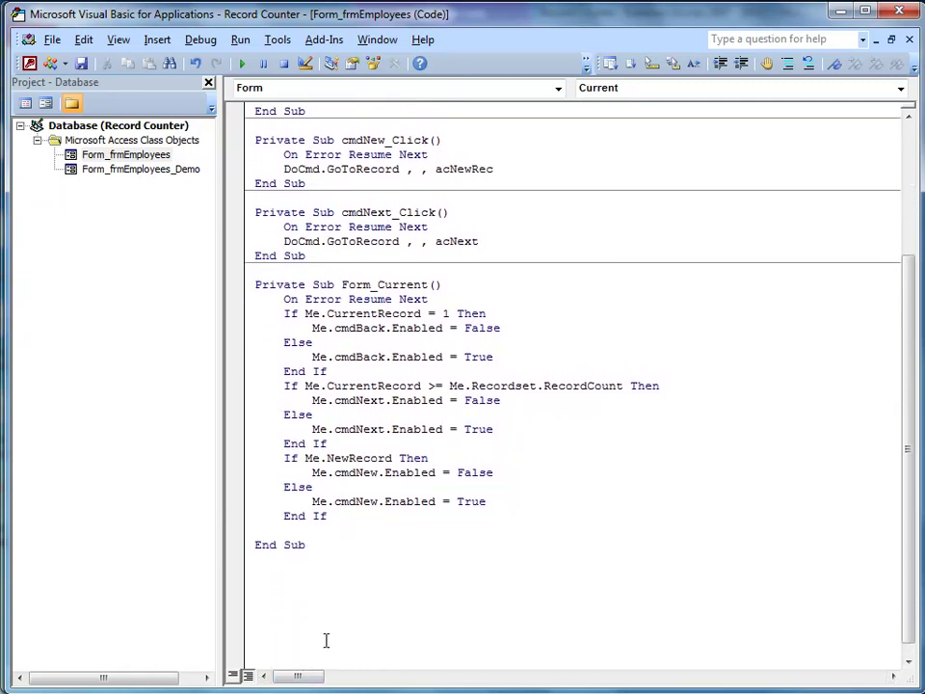
pyautogui.click(319, 532)
# Type 'me.lblRecordCounter.Caption=' using IntelliSense for the label and Caption property.
pyautogui.write('me.')
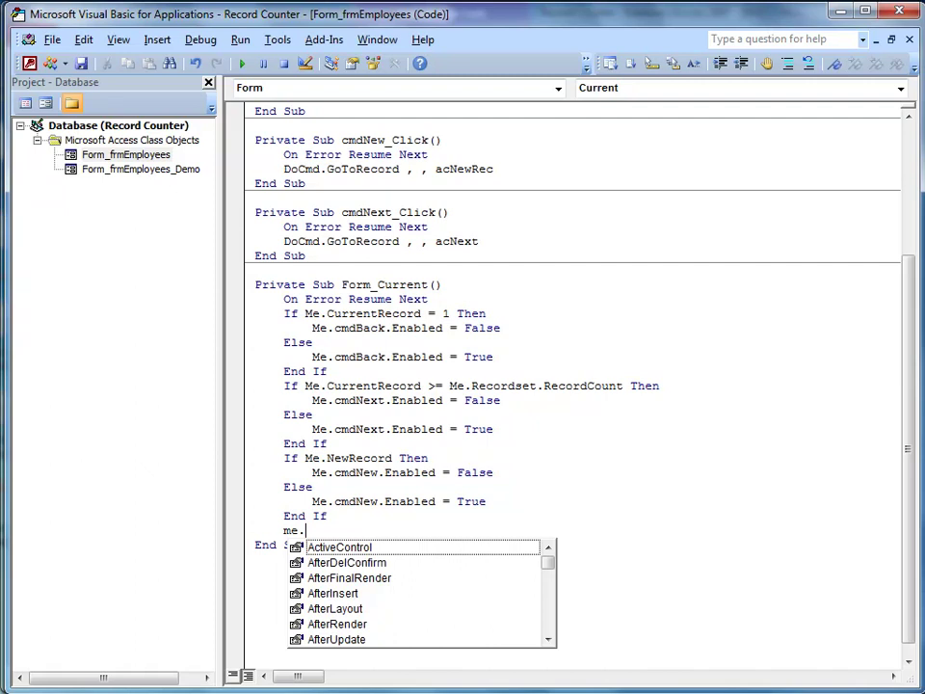
pyautogui.write('lbl')
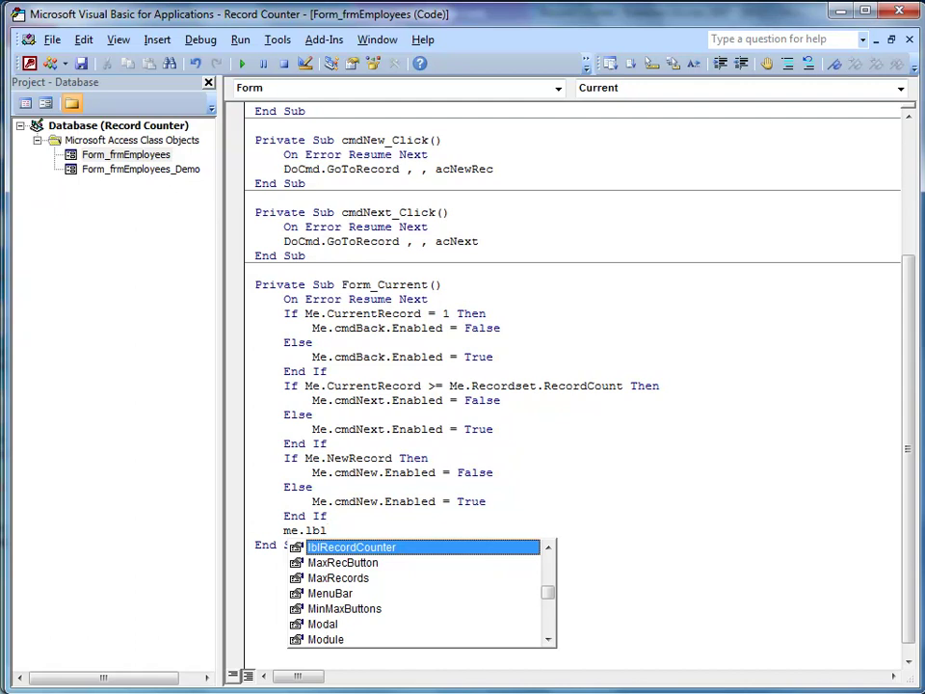
pyautogui.doubleClick(388, 546)
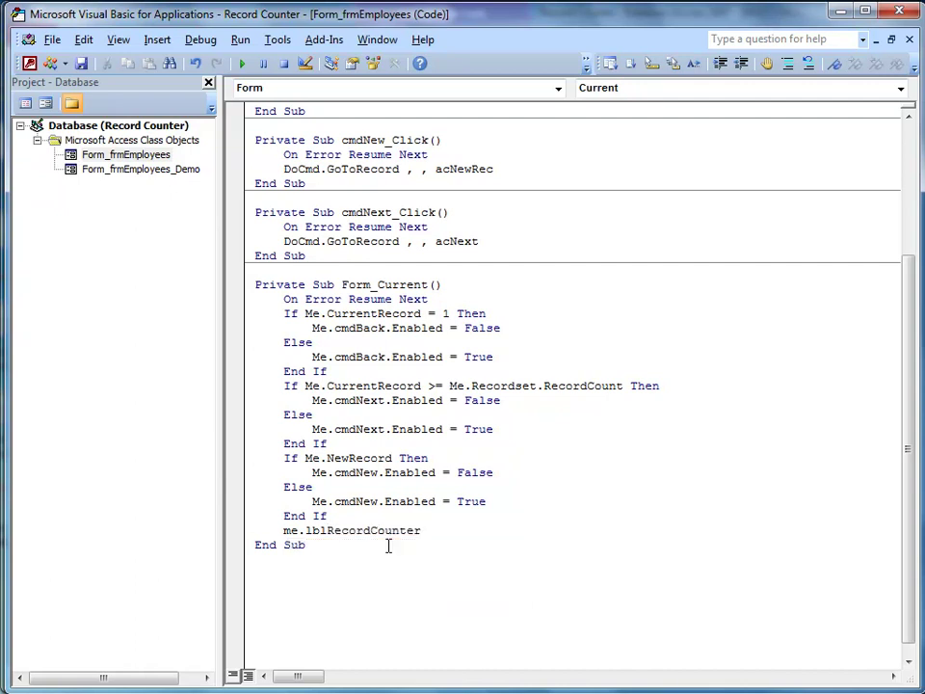
pyautogui.write('.c')
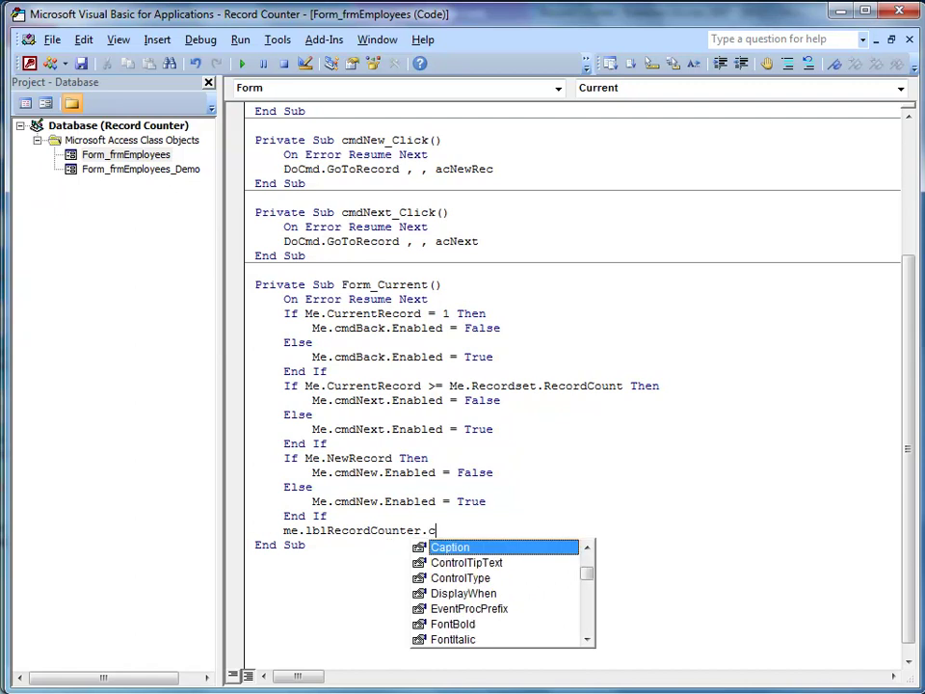
pyautogui.doubleClick(479, 547)
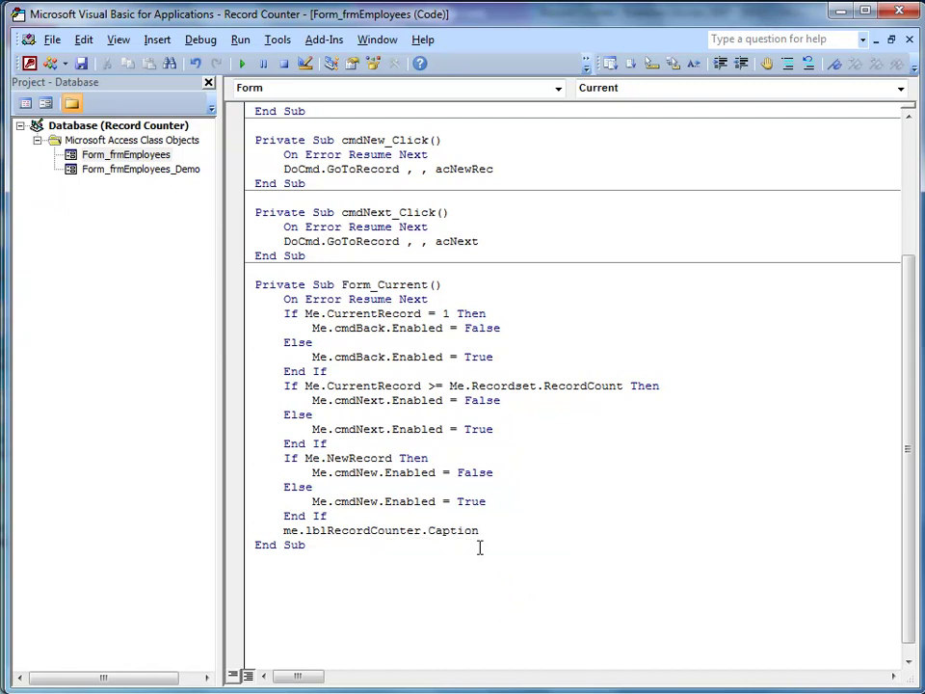
pyautogui.write('=')
# Continue the caption on an indented line: "Record " & Me.CurrentRecord & " of " & Me.Recordset.
pyautogui.write('_')
pyautogui.press('Return')
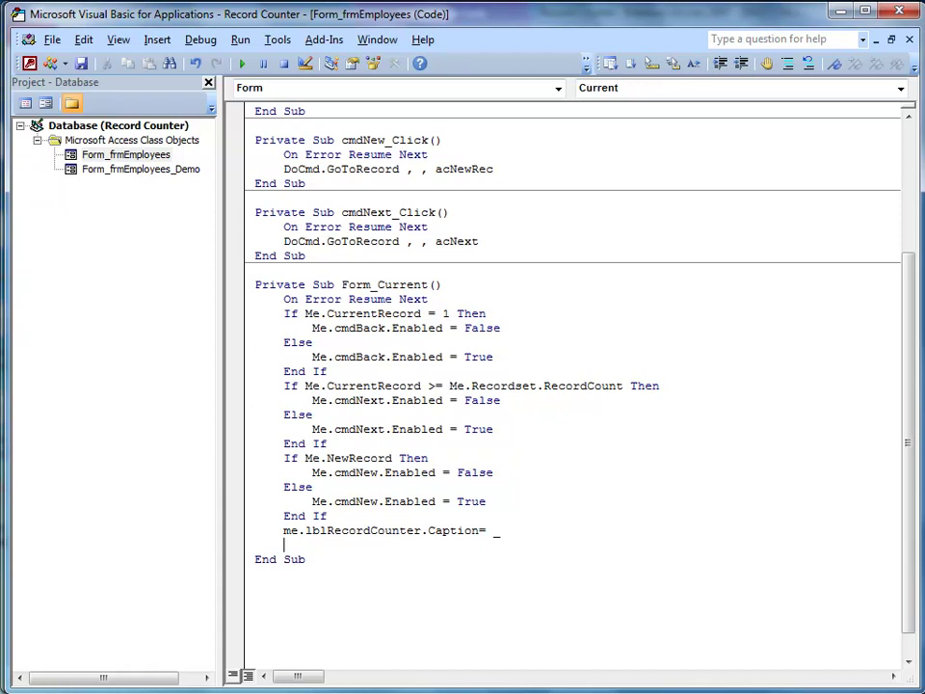
pyautogui.press('Tab')
pyautogui.write('"Record " &')
pyautogui.write('me')
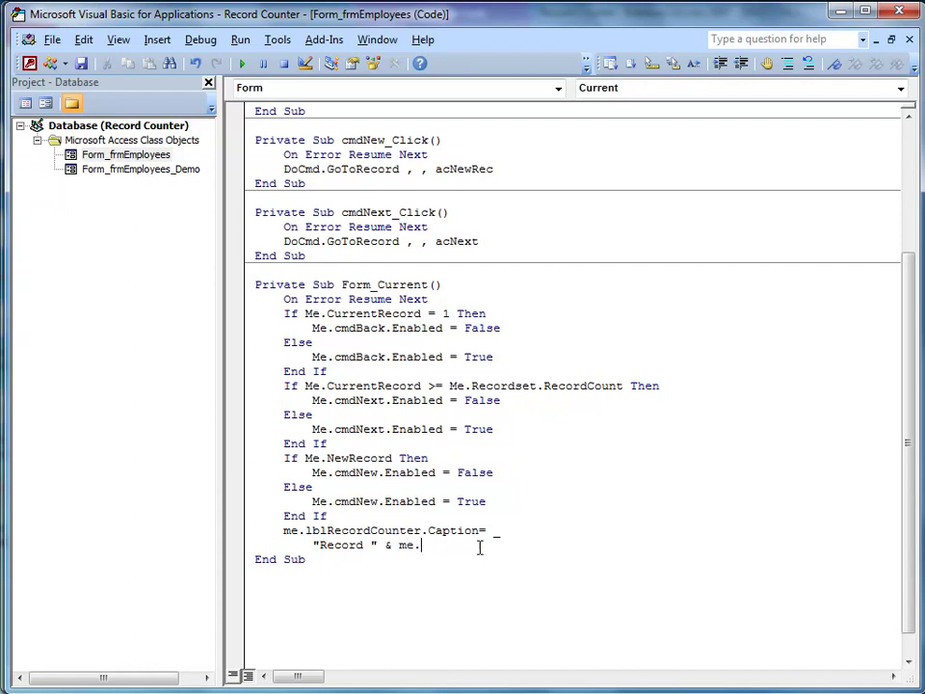
pyautogui.write('.')
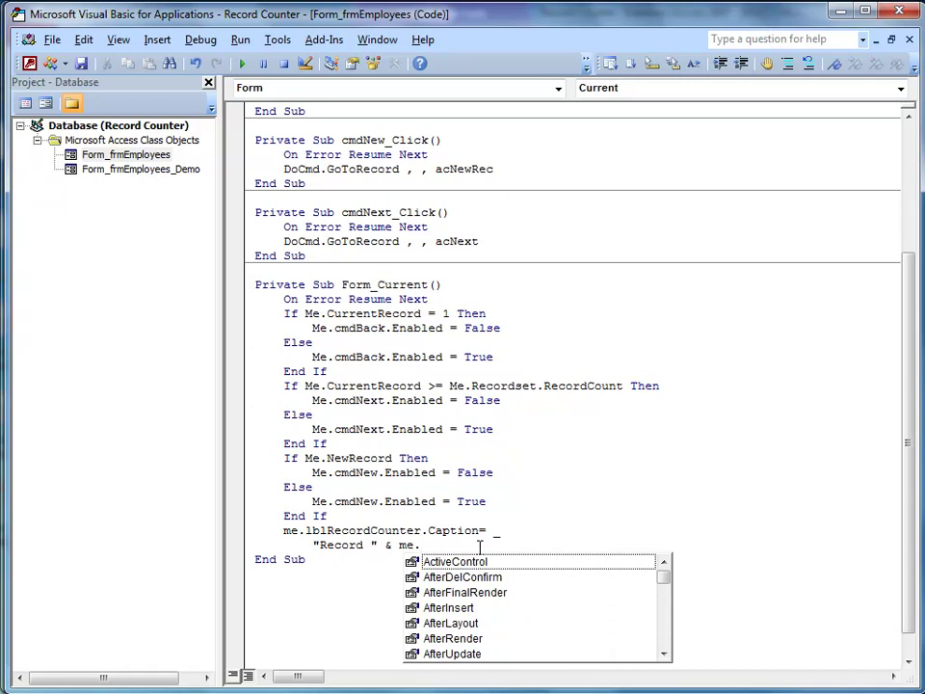
pyautogui.write('cur')
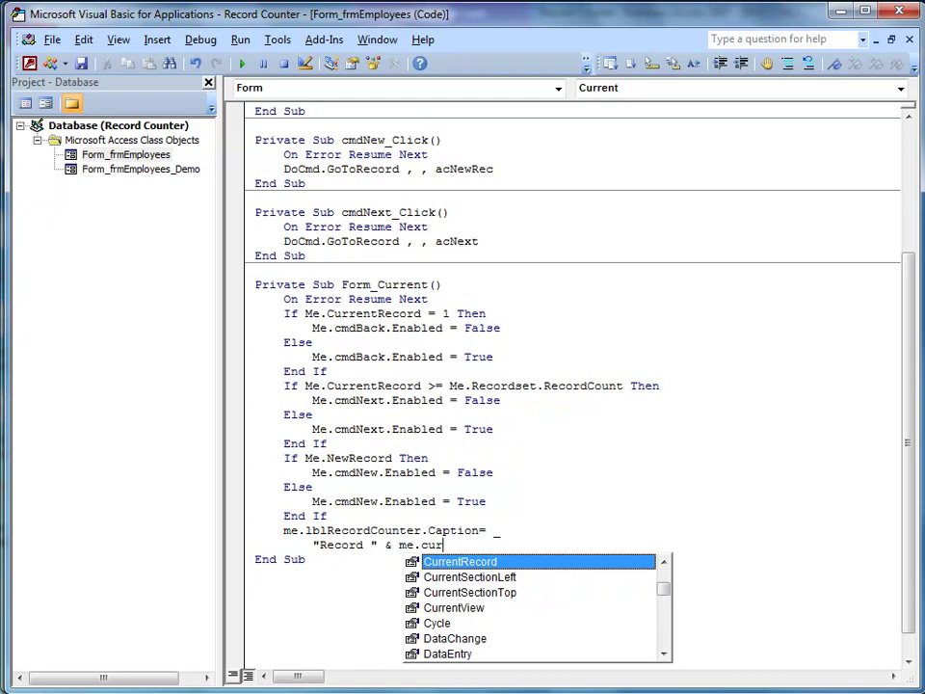
pyautogui.press('Tab')
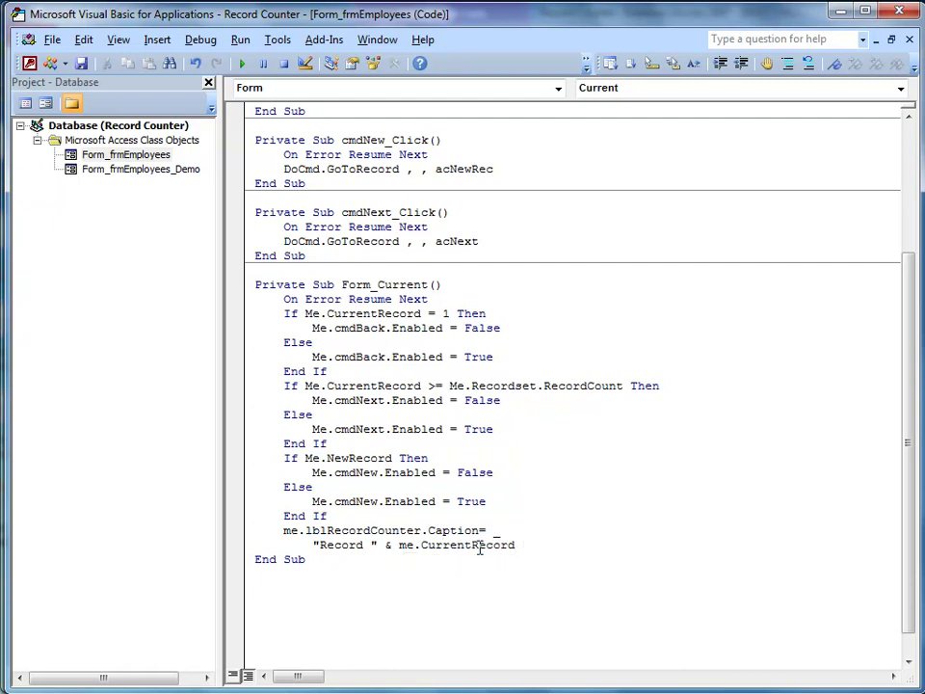
pyautogui.write('& " of " & me.')
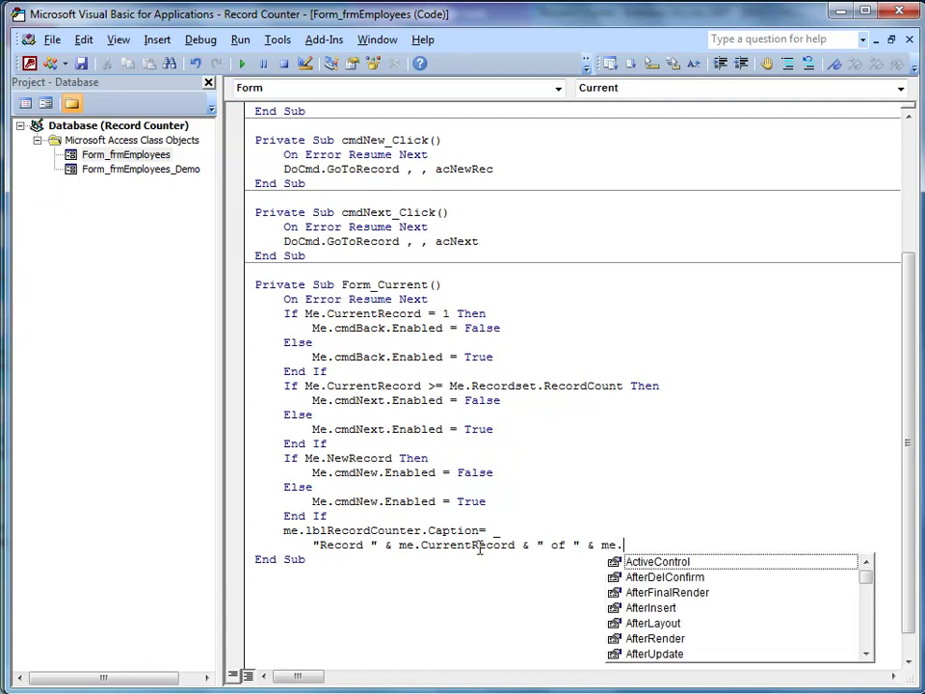
pyautogui.write('re')
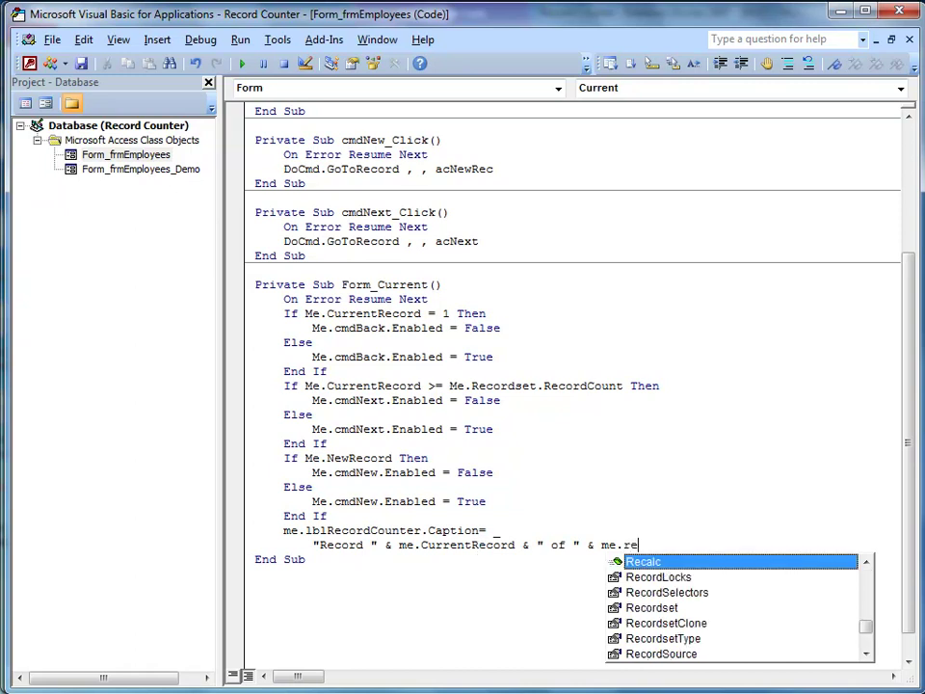
pyautogui.write('cordset')
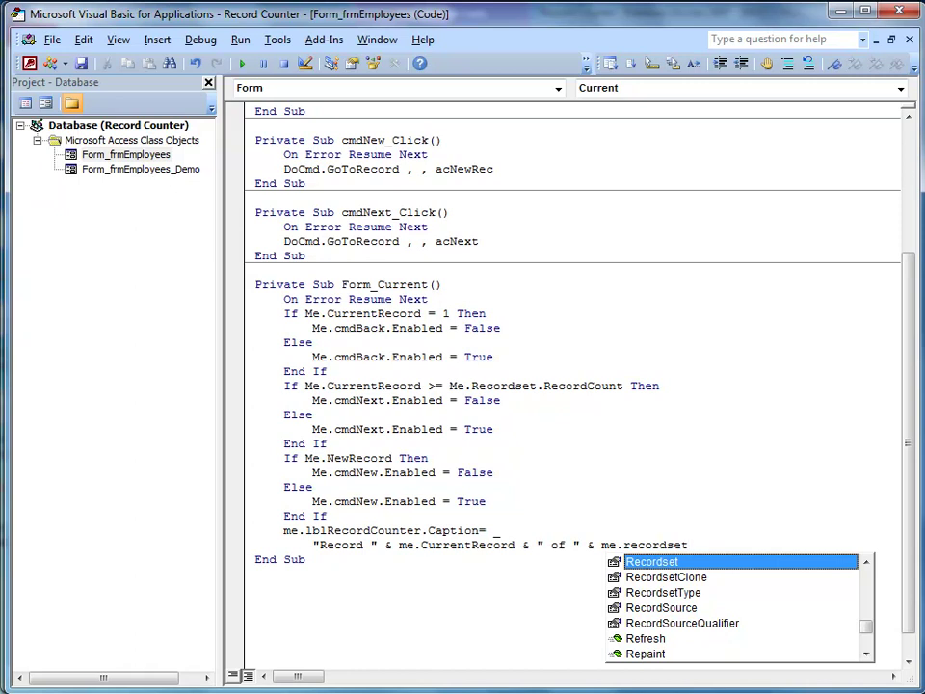
pyautogui.write('.')
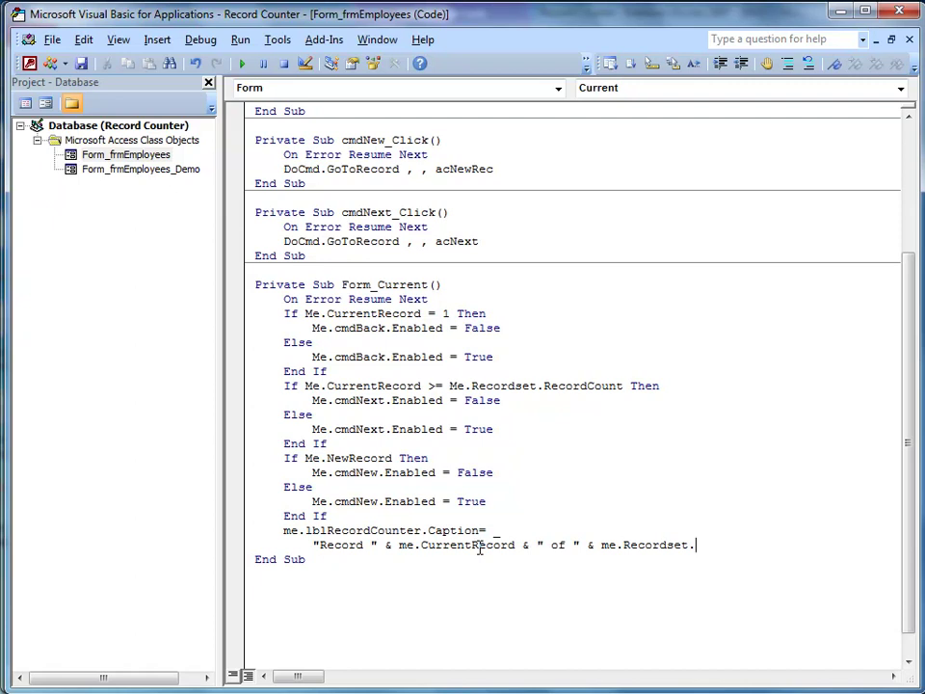
# End the caption expression with Me.Recordset.RecordCount.
pyautogui.write('recordcount')
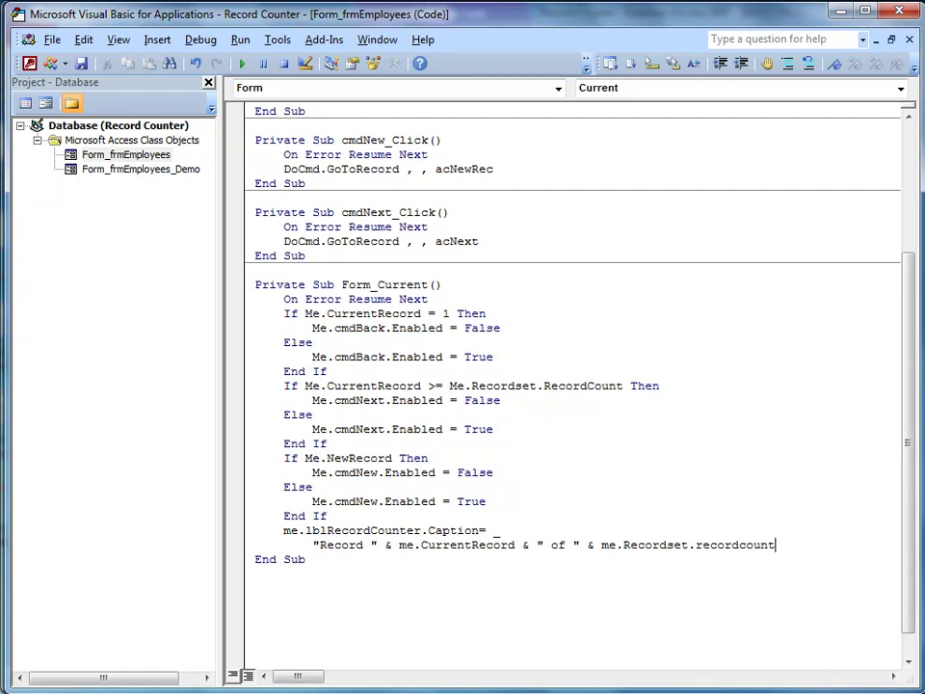
# Compile the database code and return to frmEmployees in Access Design View.
pyautogui.click(524, 504)
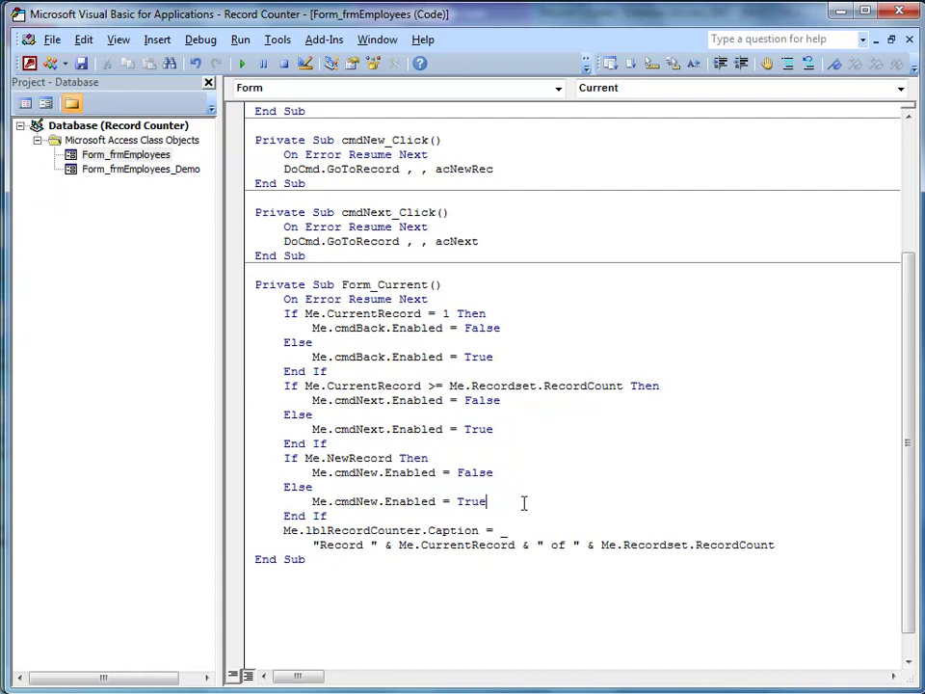
pyautogui.click(214, 43)
pyautogui.click(216, 58)
pyautogui.click(30, 65)
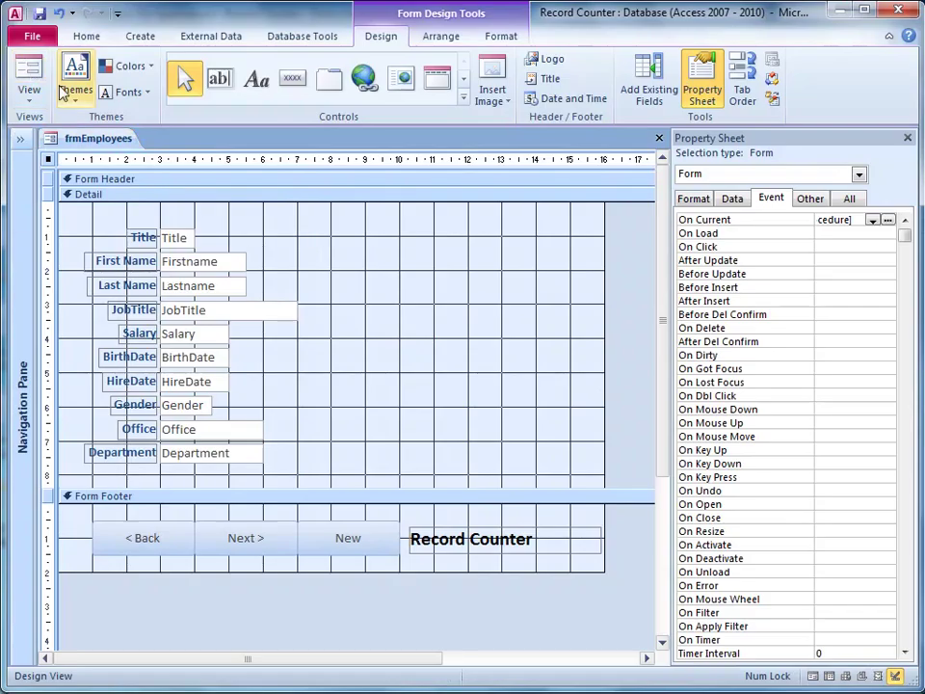
# Browse records in Form View, then add a new record showing "Record 1085 of 1084".
pyautogui.click(29, 72)
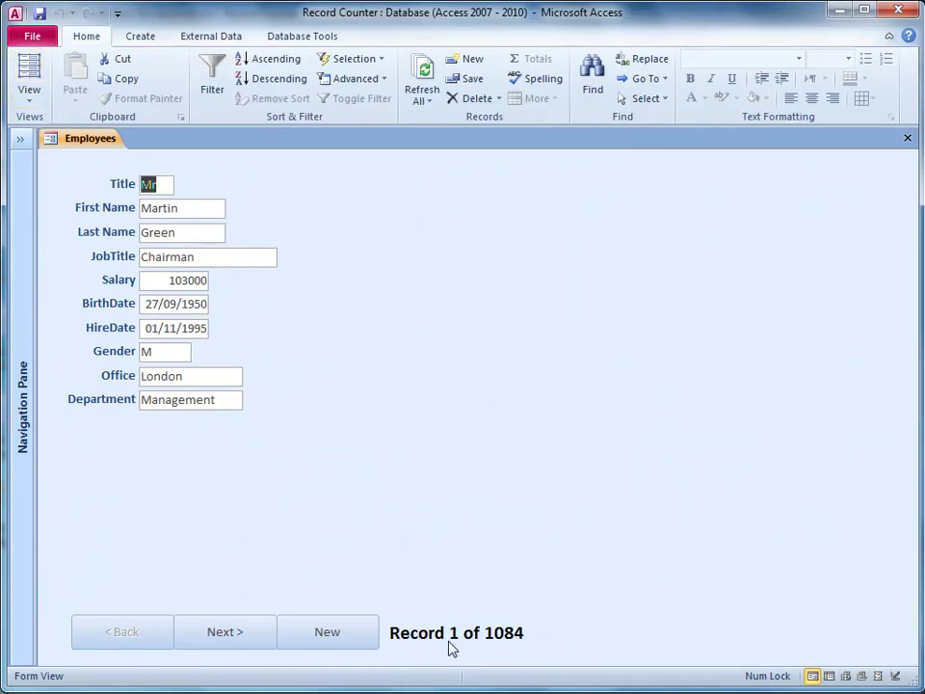
pyautogui.click(228, 638)
pyautogui.click(227, 638)
pyautogui.click(228, 638)
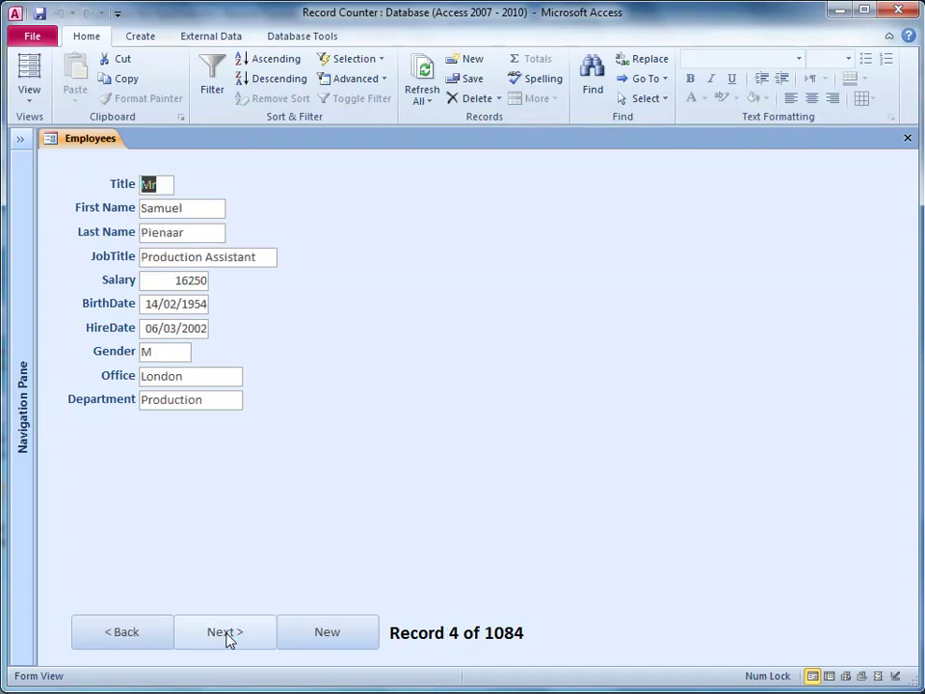
pyautogui.click(145, 647)
pyautogui.click(145, 647)
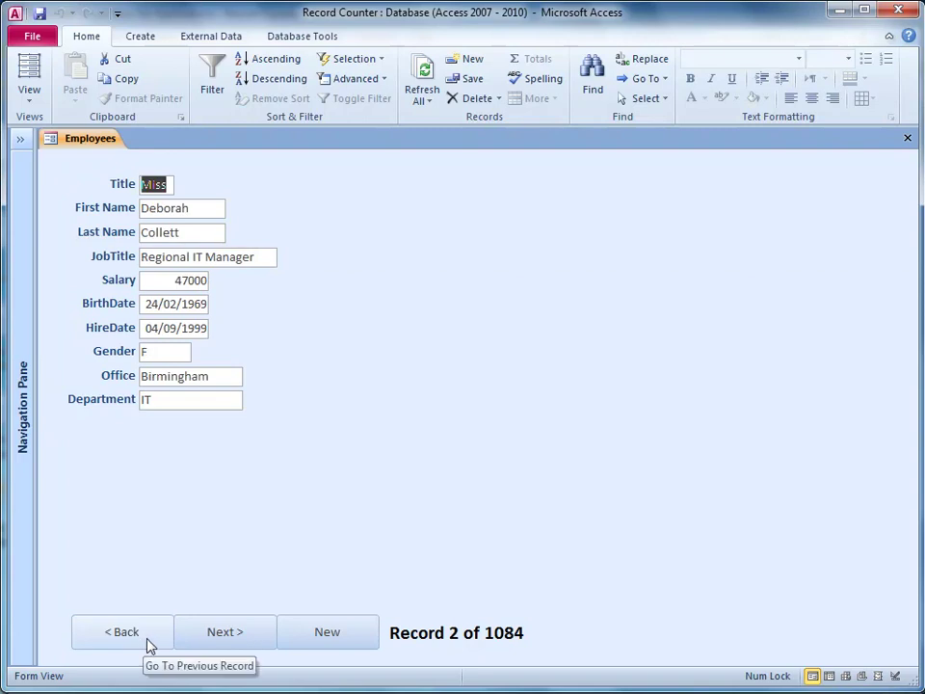
pyautogui.click(328, 640)
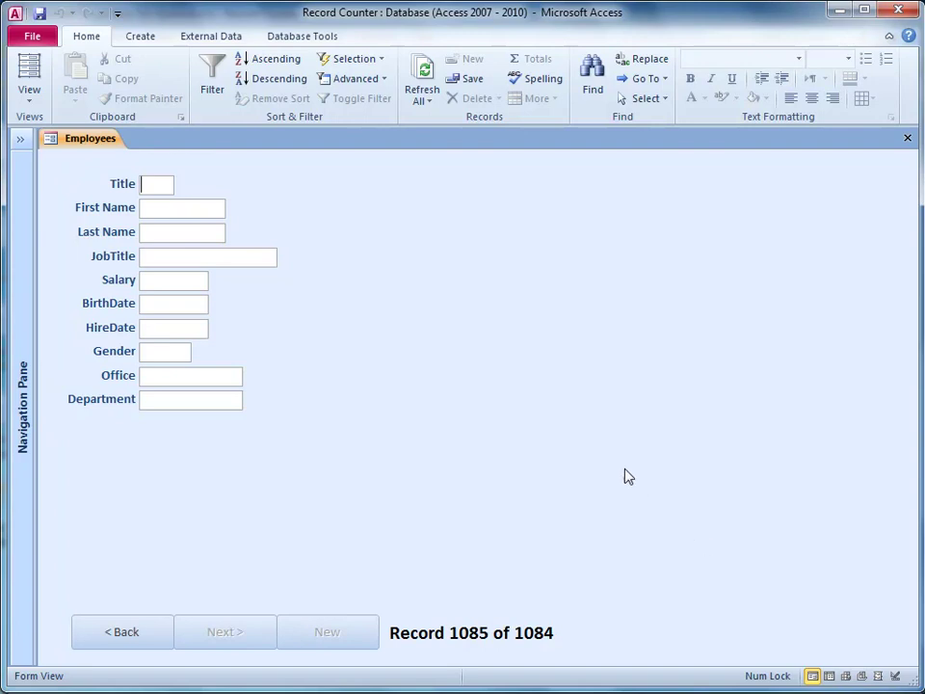
# Switch the Employees form to Design View and open its On Current event code.
pyautogui.click(32, 101)
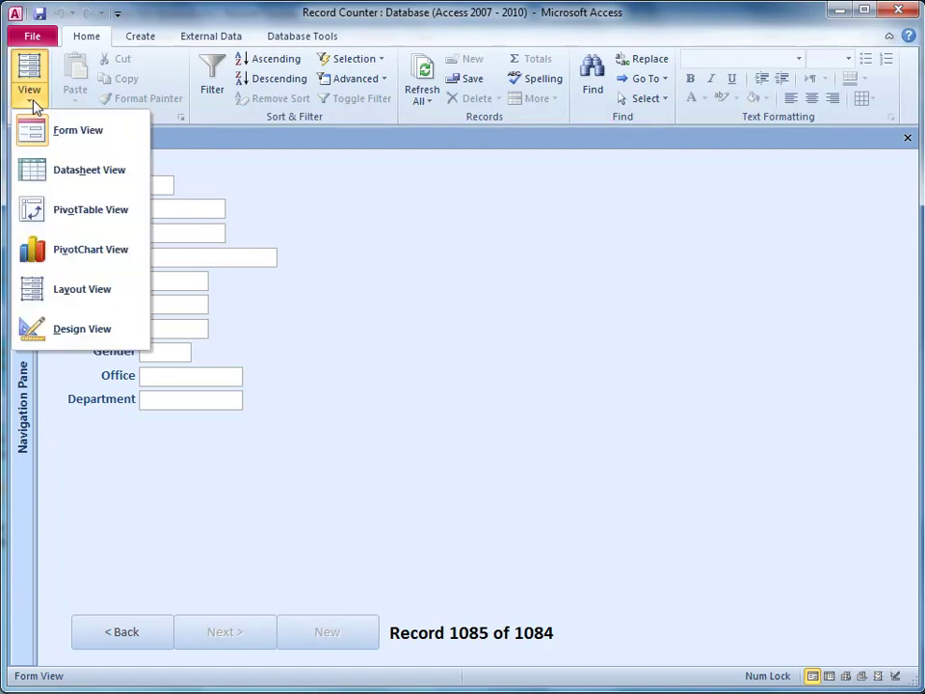
pyautogui.click(101, 338)
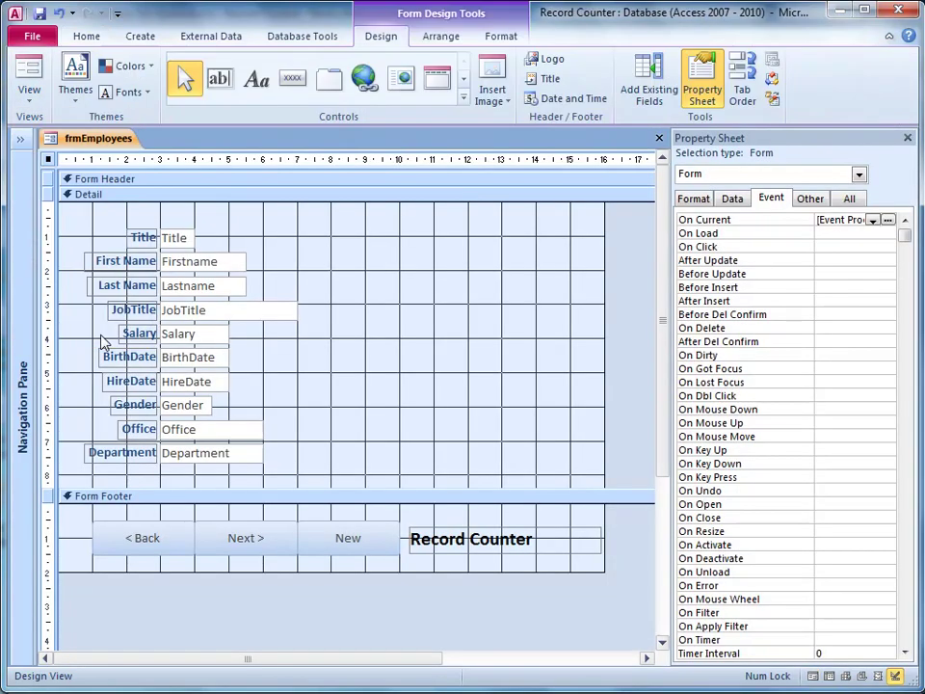
pyautogui.click(888, 222)
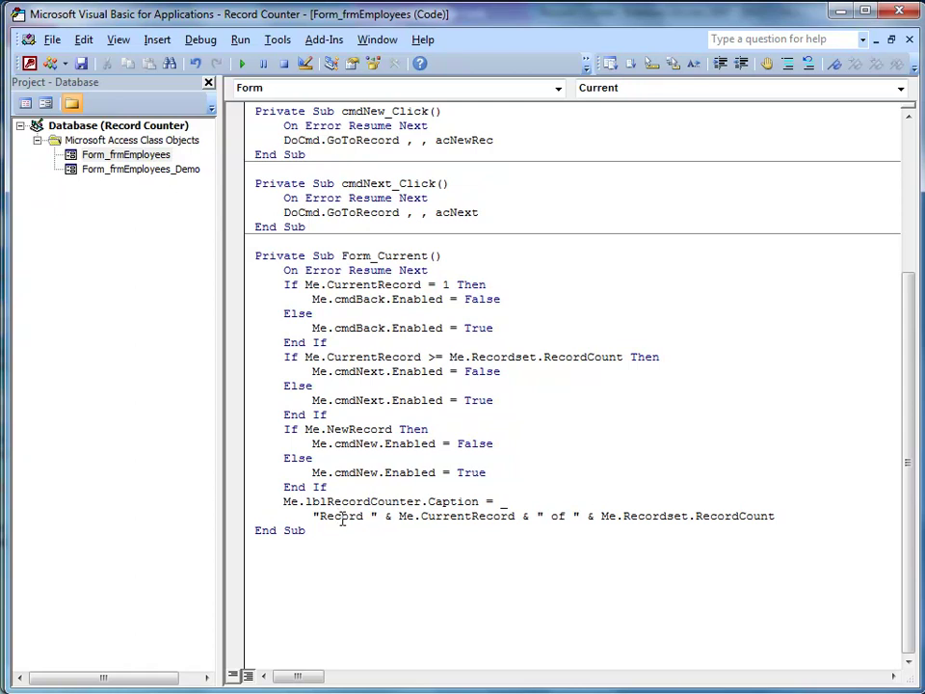
# Insert an If Me.NewRecord Then line above the caption statement.
pyautogui.click(331, 489)
pyautogui.press('Return')
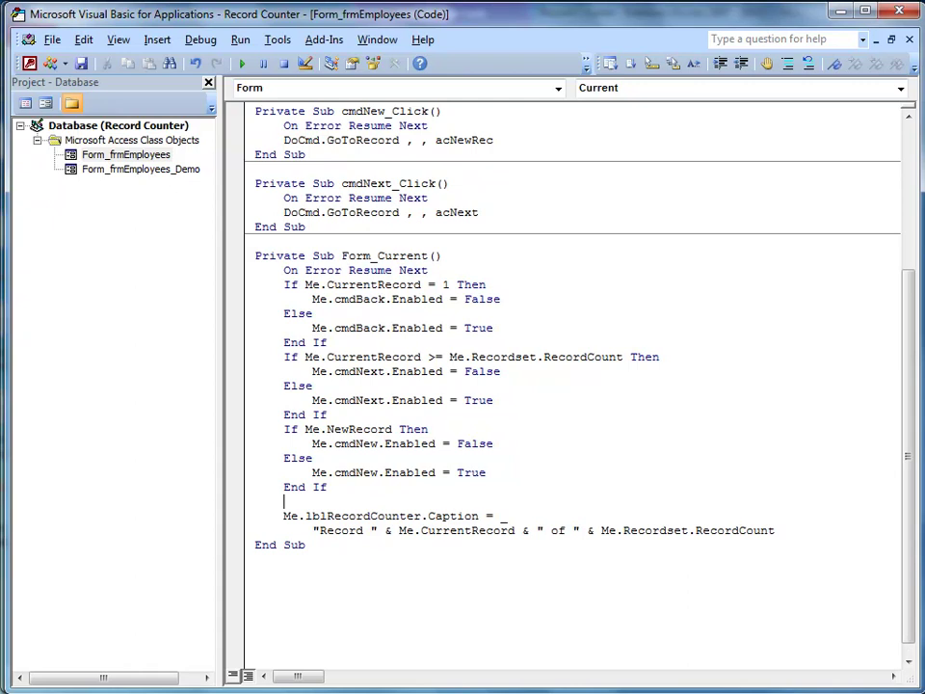
pyautogui.write('if me.')
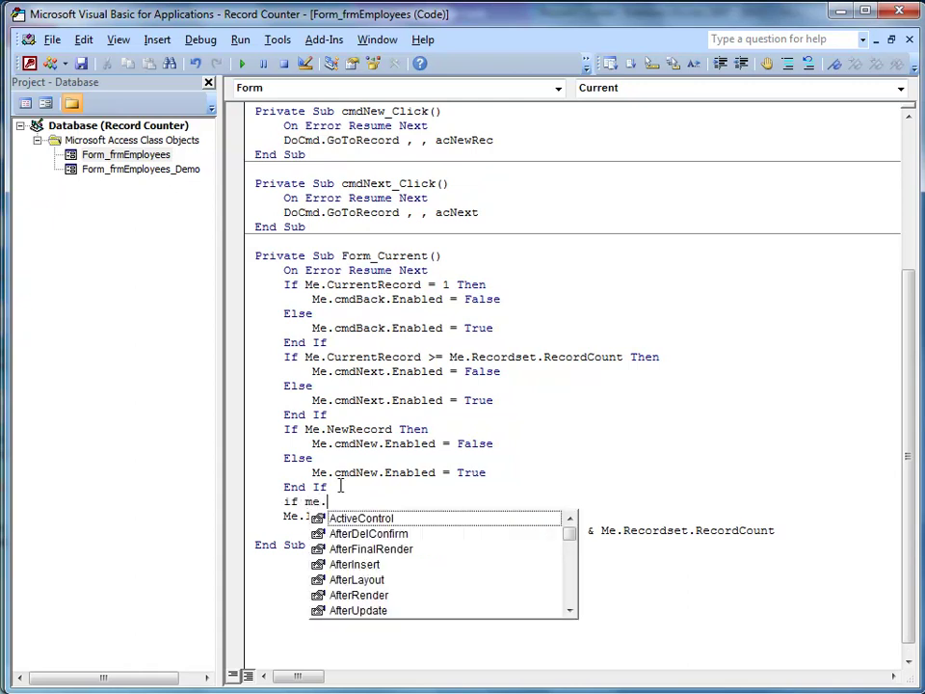
pyautogui.write('new')
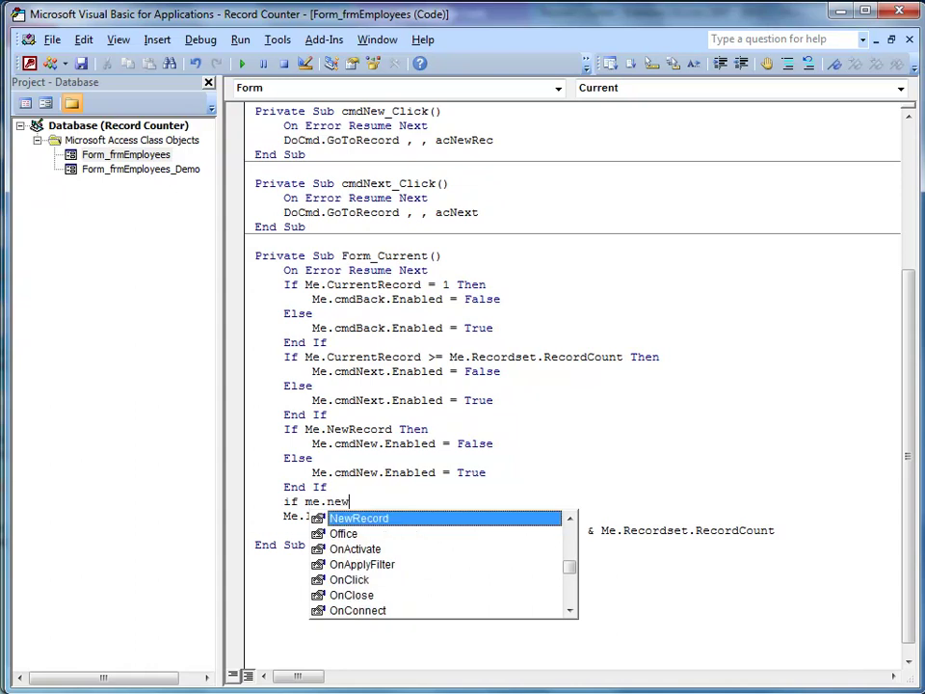
pyautogui.press('Tab')
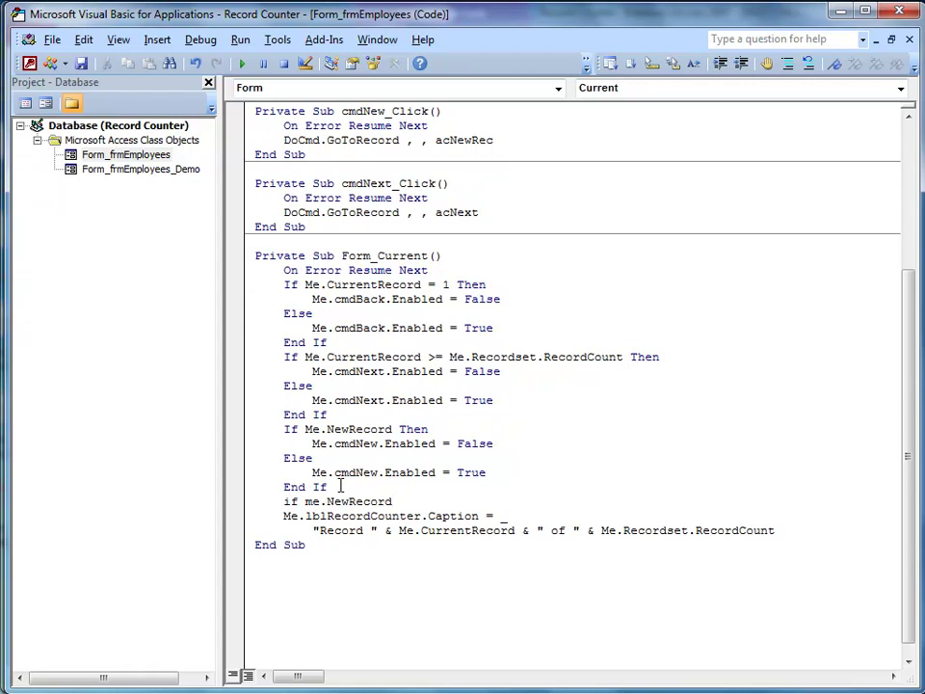
pyautogui.write('then')
pyautogui.press('Return')
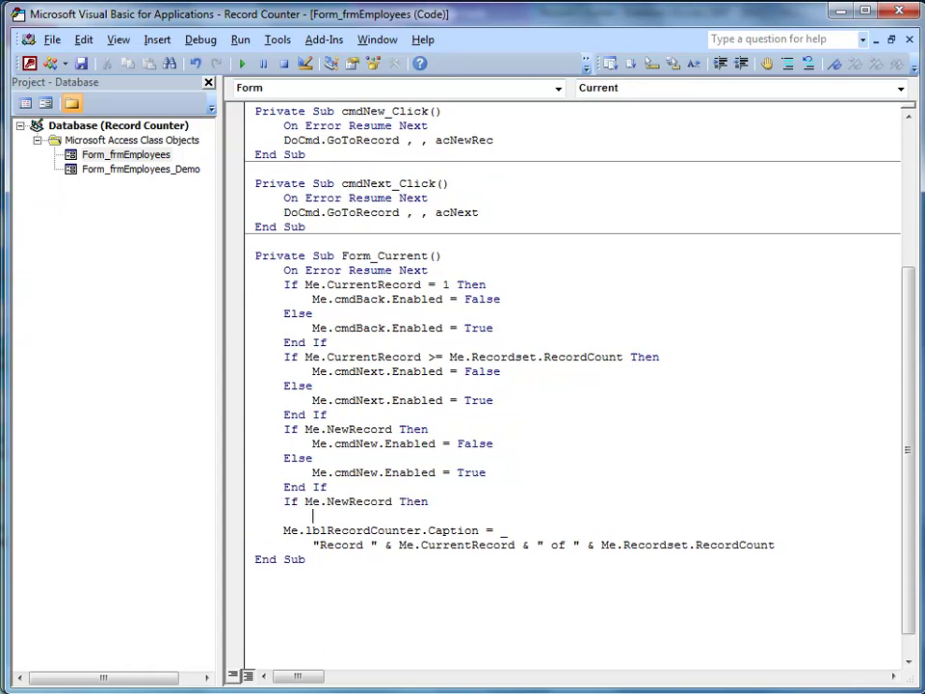
# Inside the If, set Me.lblRecordCounter.Caption = "New Record", followed by Else.
pyautogui.write('me.')
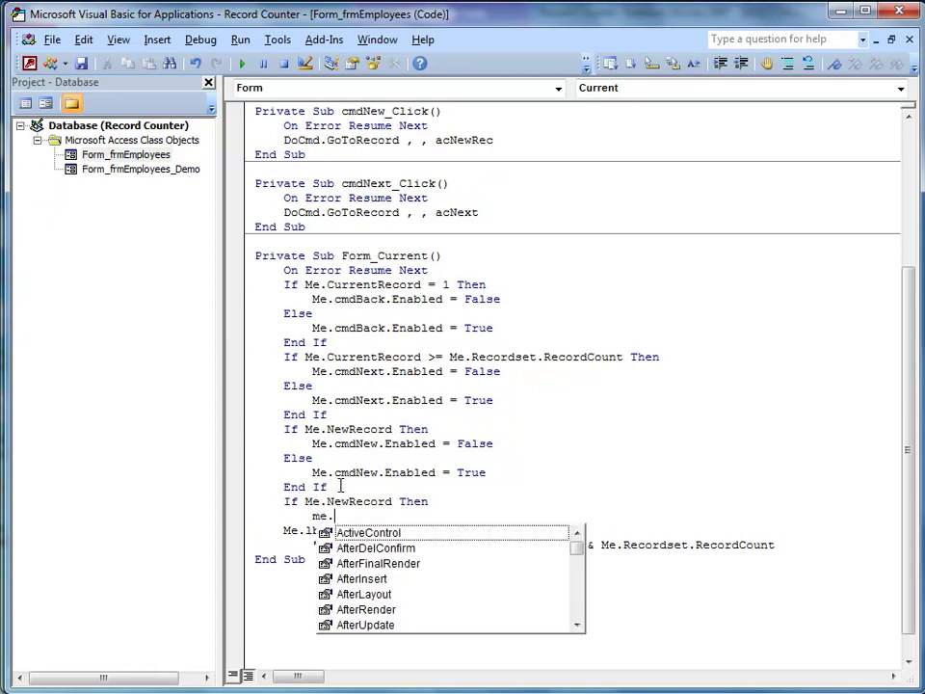
pyautogui.write('lb')
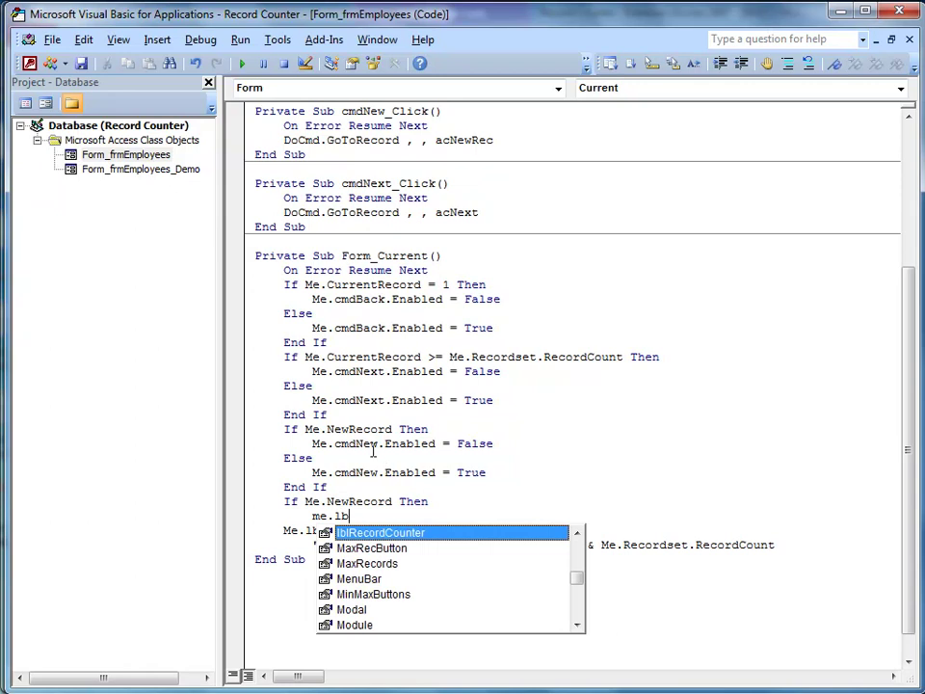
pyautogui.doubleClick(436, 533)
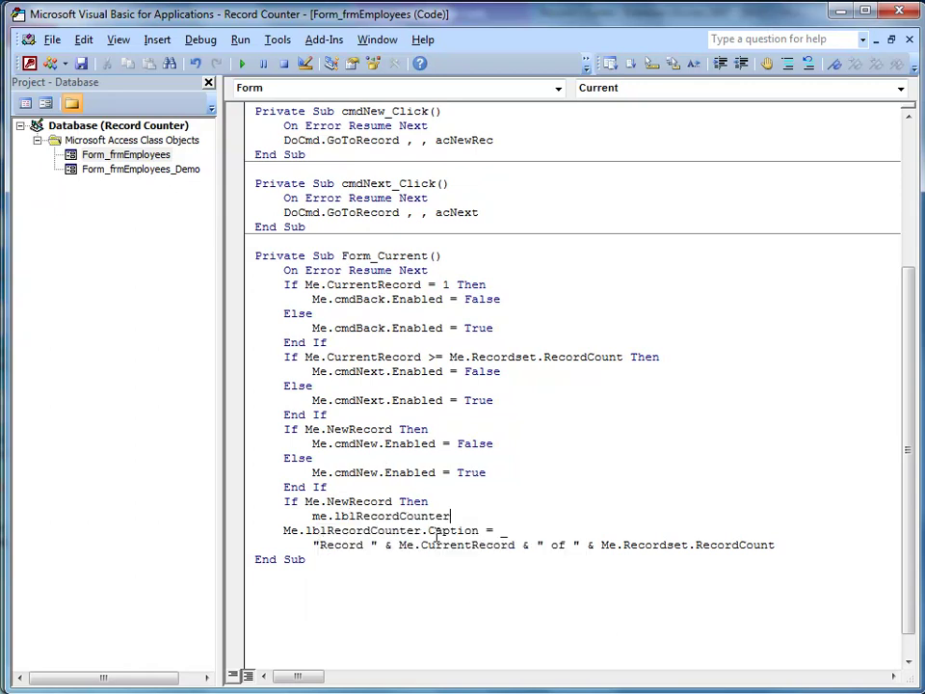
pyautogui.write('.ca')
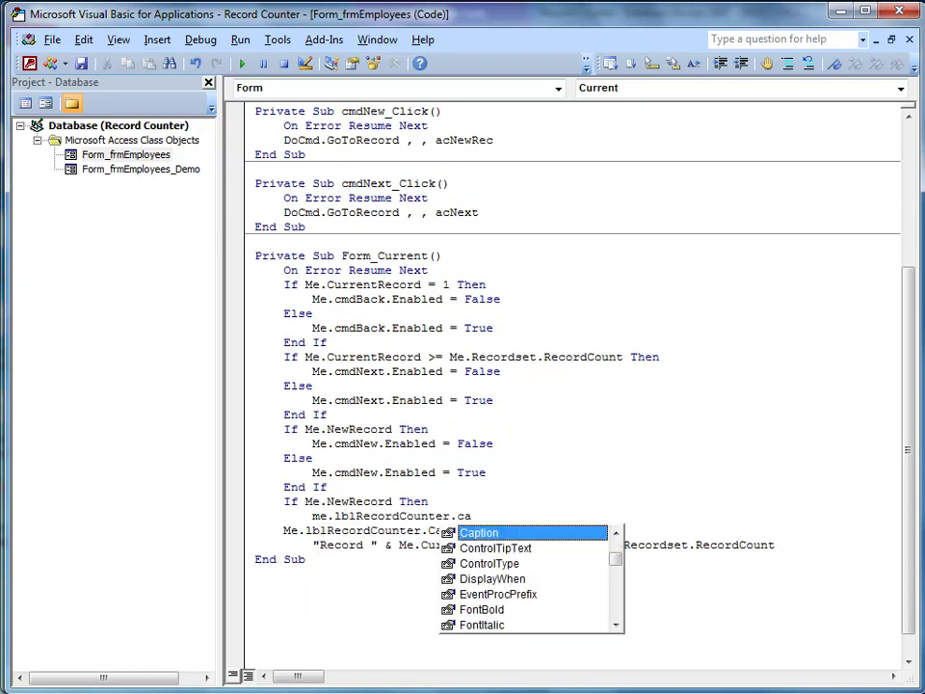
pyautogui.write('ption=')
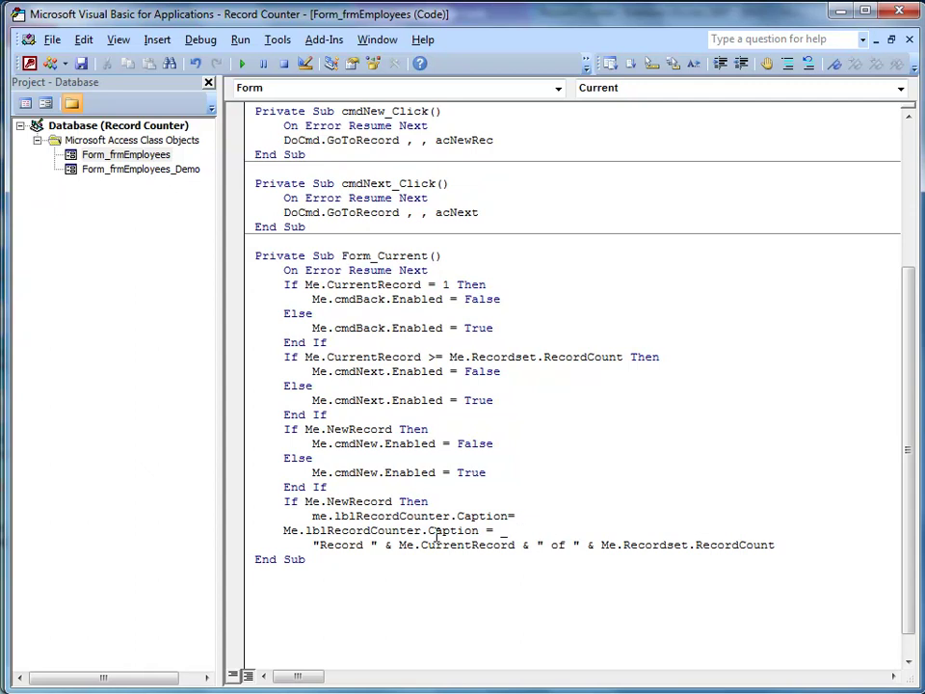
pyautogui.write('"New Record"')
pyautogui.press('Return')
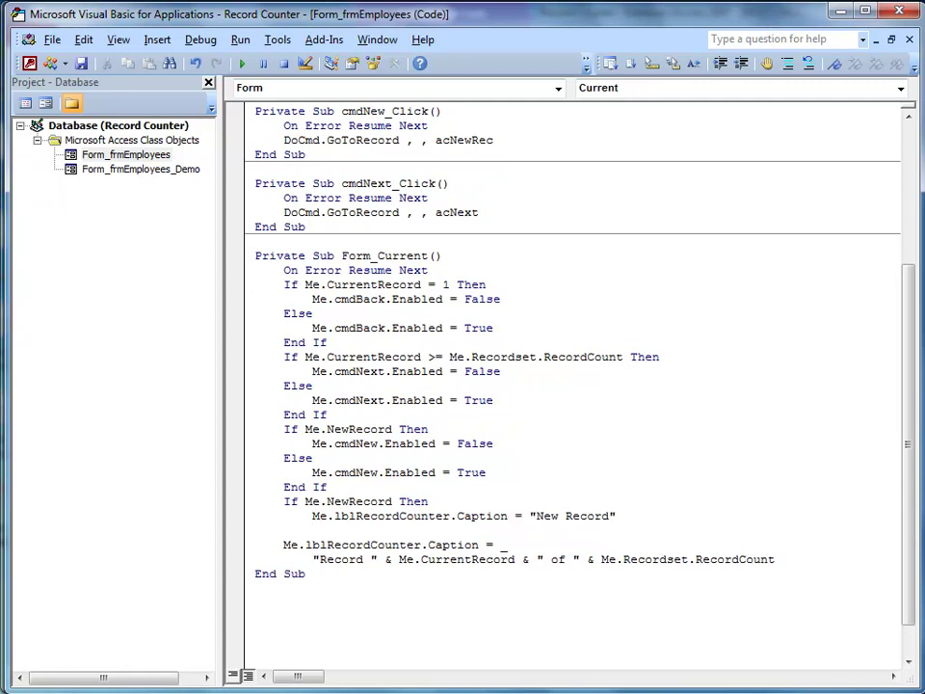
pyautogui.press('BackSpace')
pyautogui.write('else')
# Indent the Record X of Y caption lines under Else and close the block with End If.
pyautogui.moveTo(246, 546); pyautogui.dragTo(242, 564)
pyautogui.press('Tab')
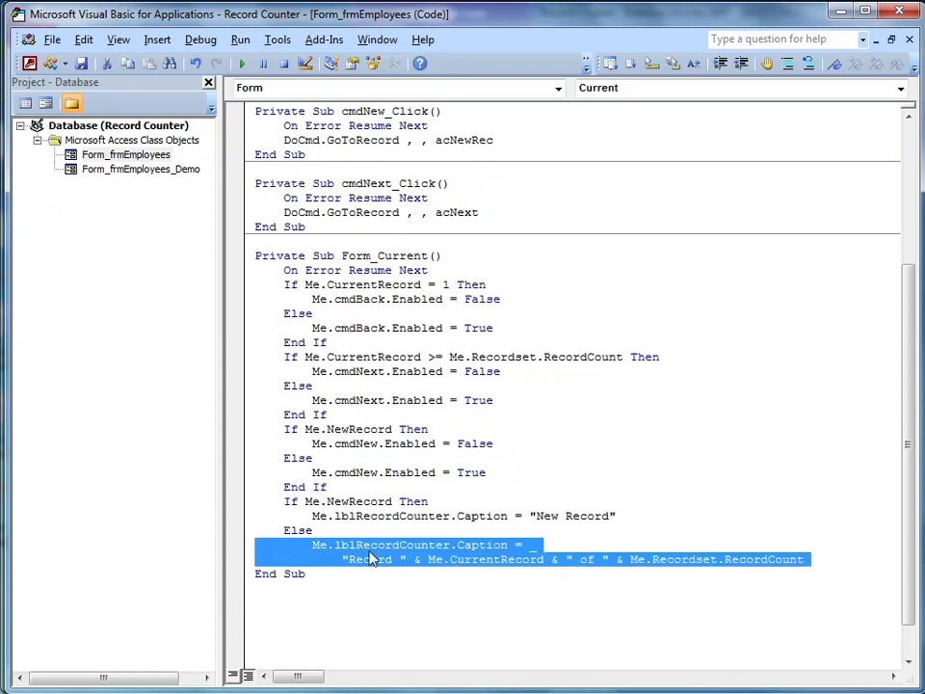
pyautogui.click(822, 563)
pyautogui.press('Return')
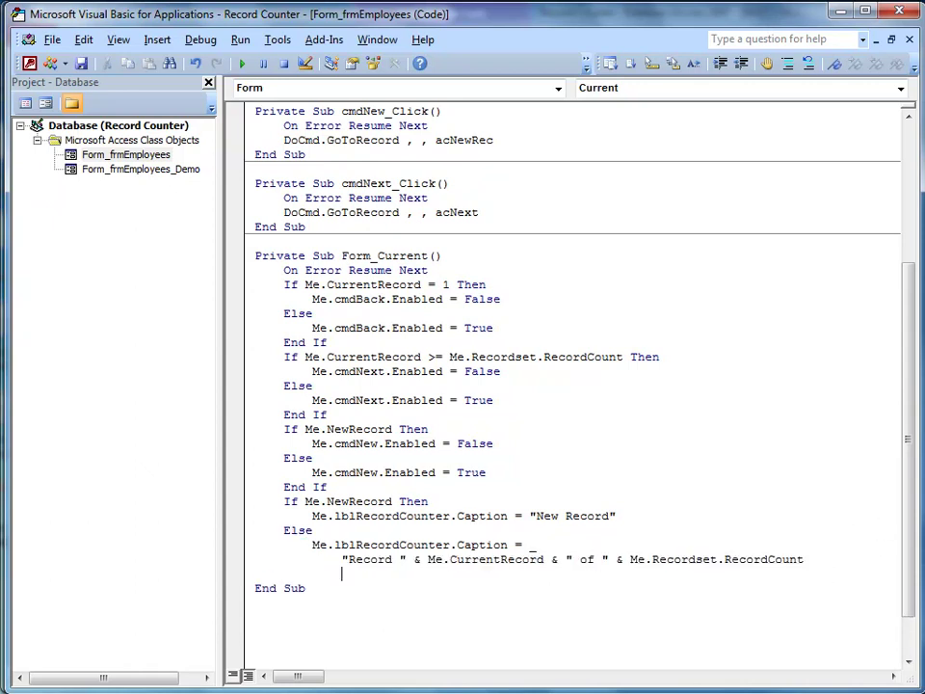
pyautogui.press('BackSpace')
pyautogui.press('BackSpace')
pyautogui.write('end if')
pyautogui.click(692, 547)
# Compile the database code and save the module.
pyautogui.click(199, 39)
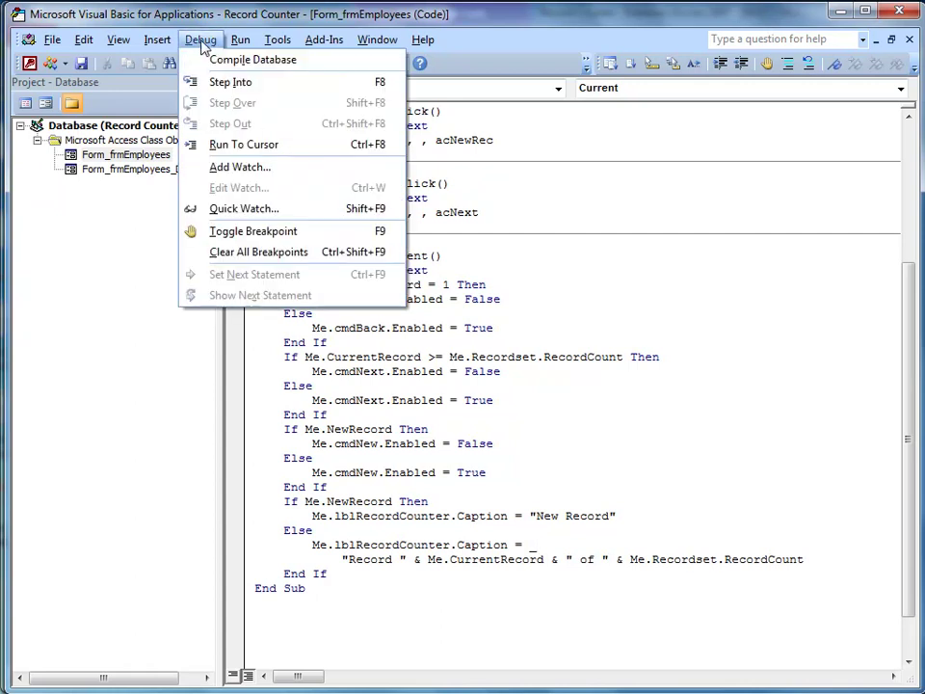
pyautogui.click(217, 61)
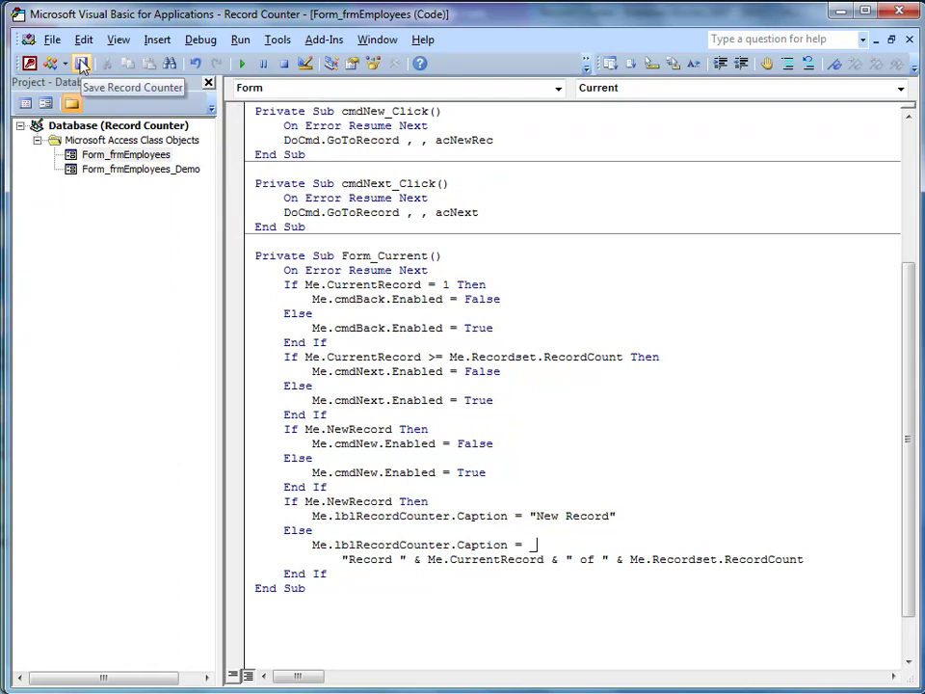
pyautogui.click(82, 63)
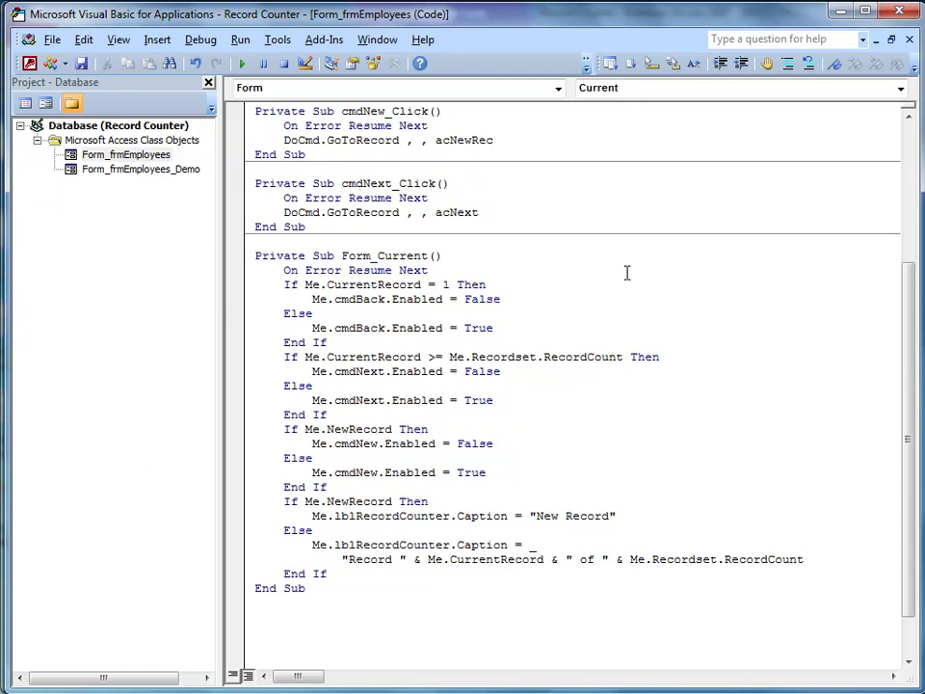
# Test in Form View: a new record shows "New Record", the last shows "Record 1084 of 1084".
pyautogui.click(29, 64)
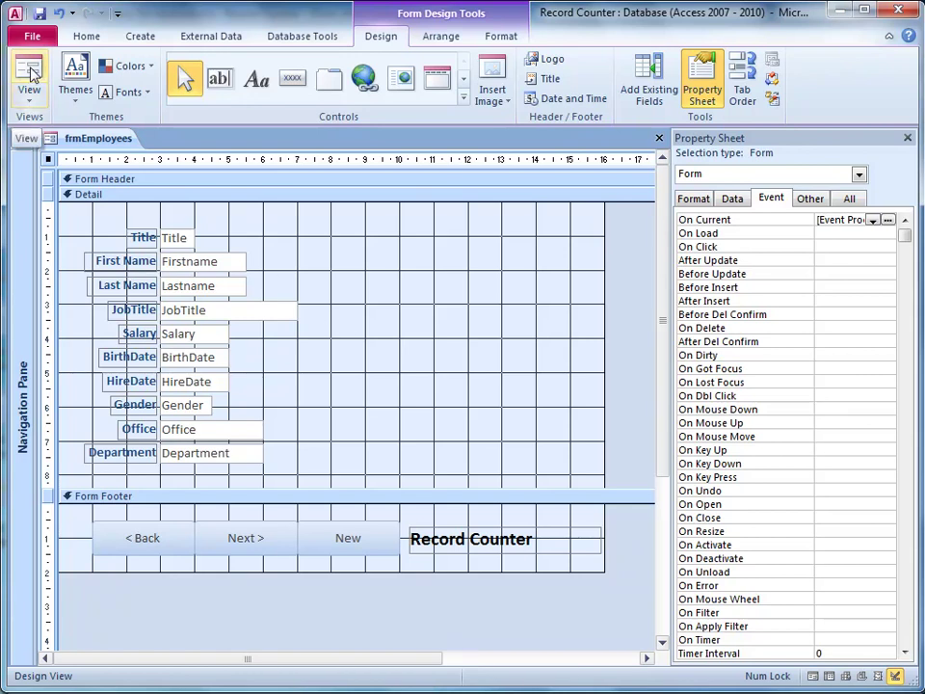
pyautogui.click(30, 71)
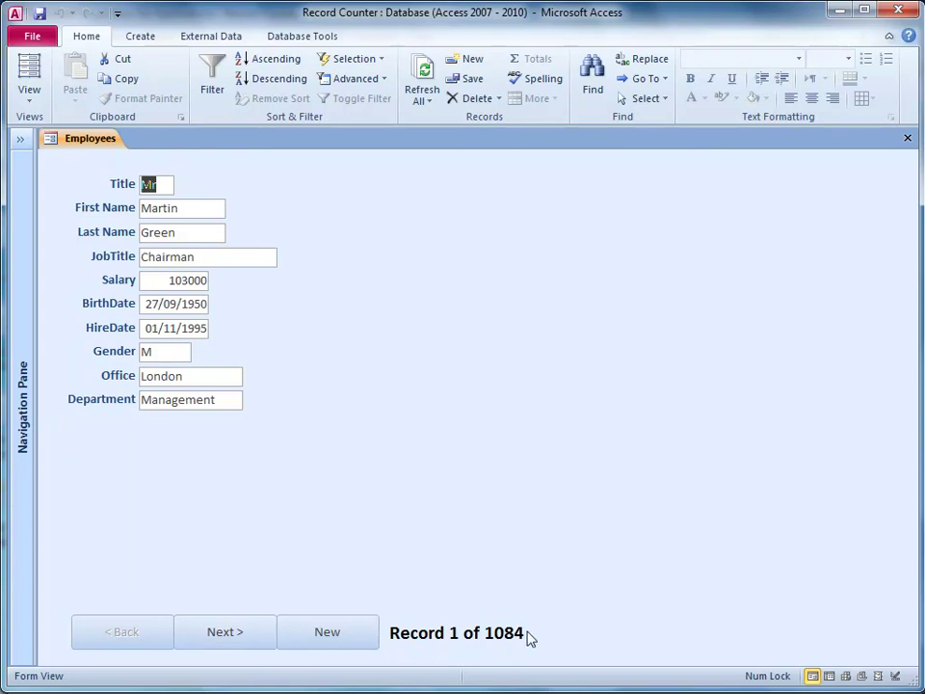
pyautogui.click(238, 641)
pyautogui.click(239, 641)
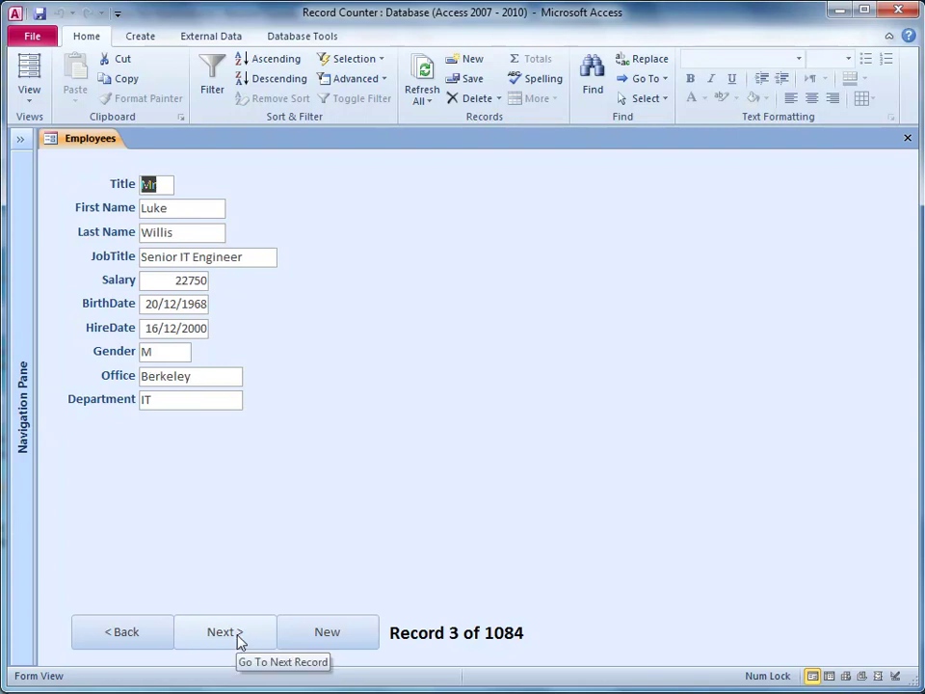
pyautogui.click(338, 634)
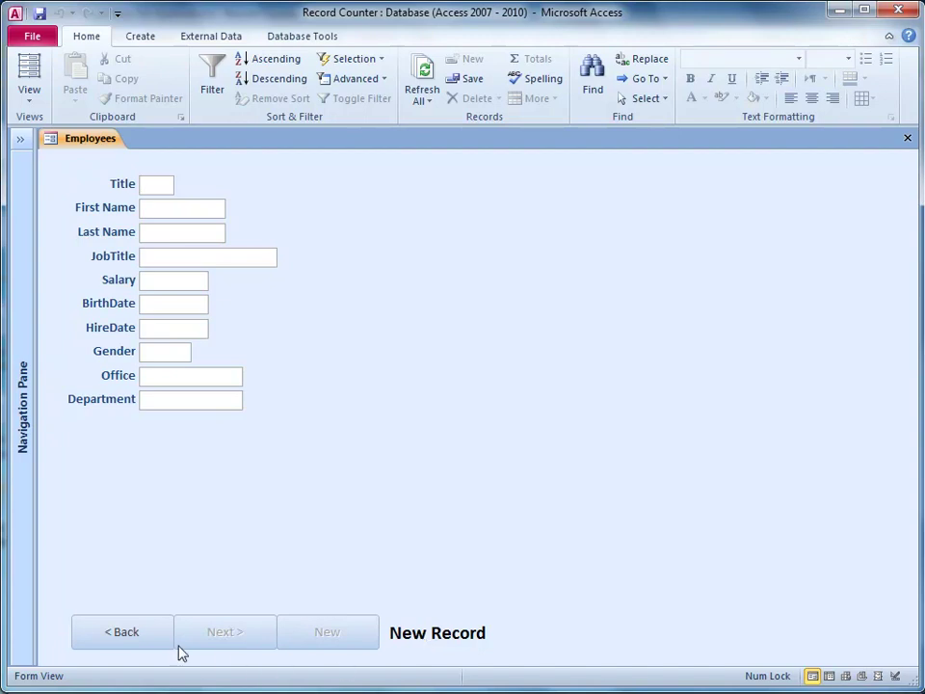
pyautogui.click(132, 636)
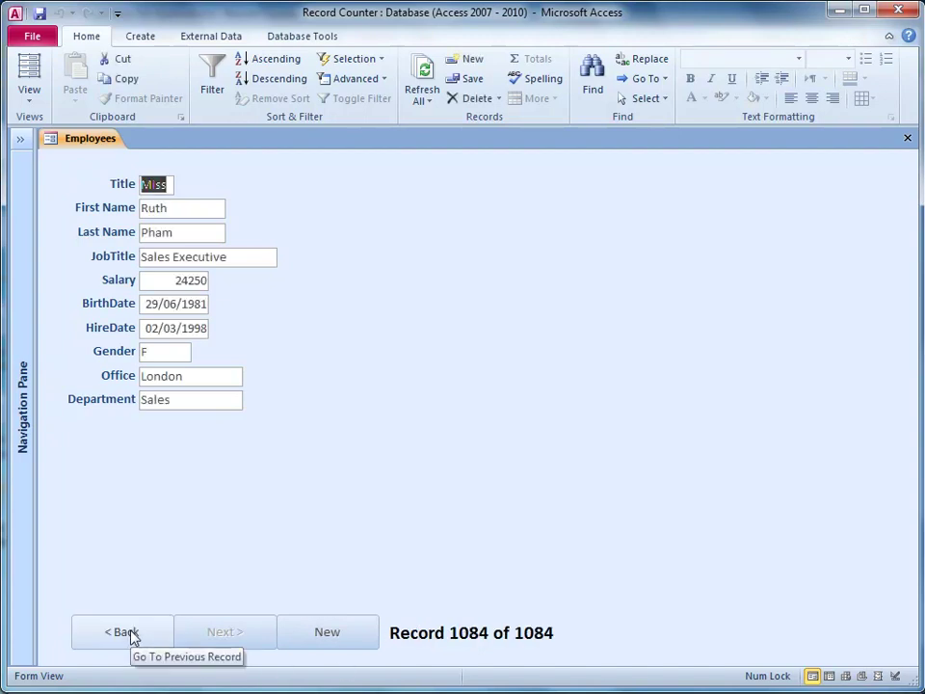